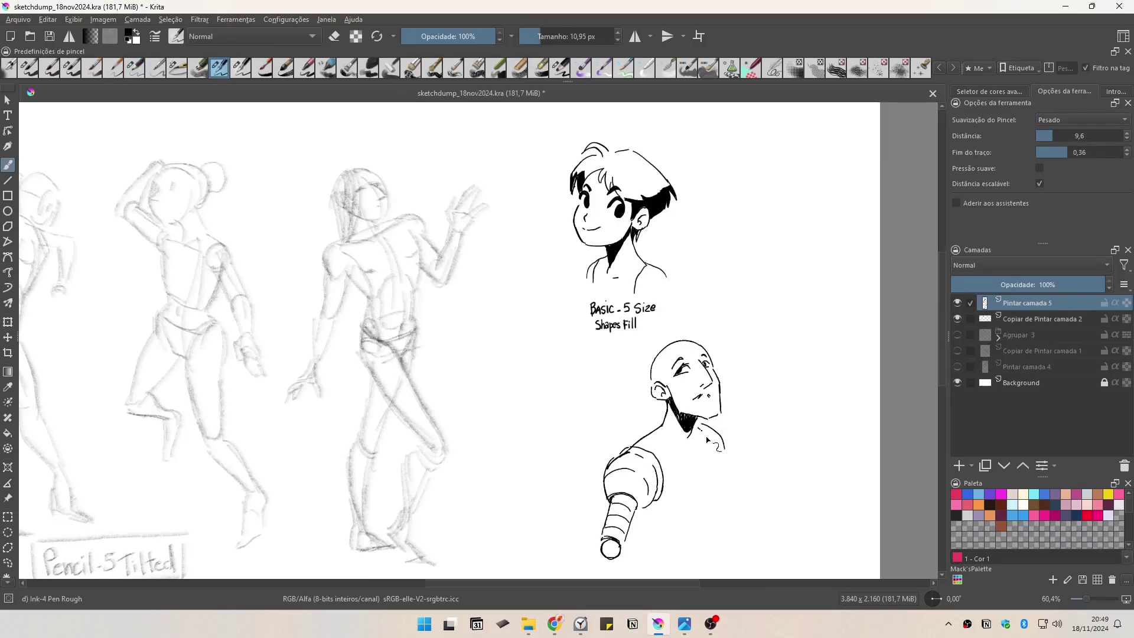
# Ink extra shoulder and chest strokes with Ink-4 Pen Rough and add Screentones Regular dots along the arm.
pyautogui.moveTo(701, 422); pyautogui.dragTo(713, 472)
pyautogui.moveTo(708, 427); pyautogui.dragTo(719, 460)
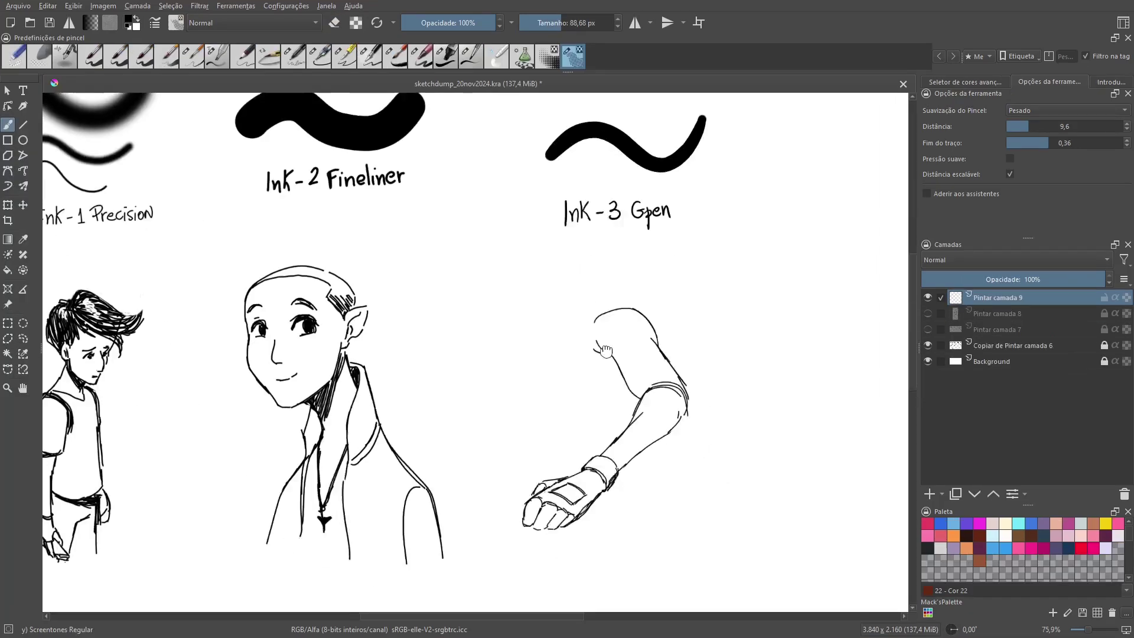
pyautogui.moveTo(603, 298); pyautogui.dragTo(616, 301)
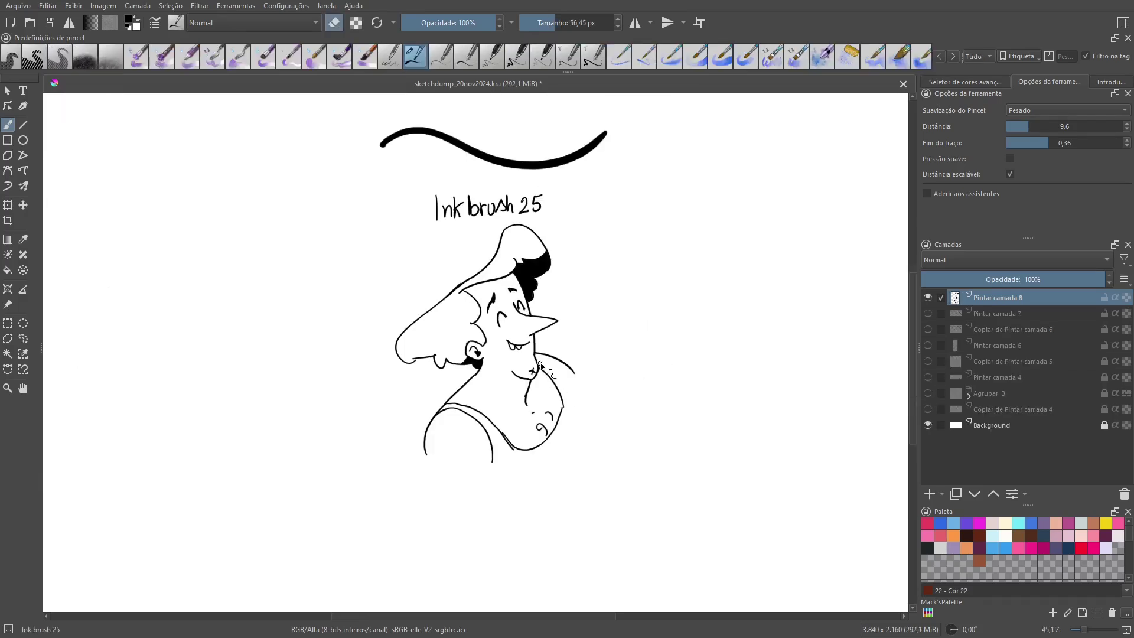
# Erase and redraw a longer shoulder outline, then paint a large cyan WaterC Flat Decay Tilt stroke.
pyautogui.press('e')
pyautogui.press('e')
pyautogui.moveTo(538, 356); pyautogui.dragTo(579, 380)
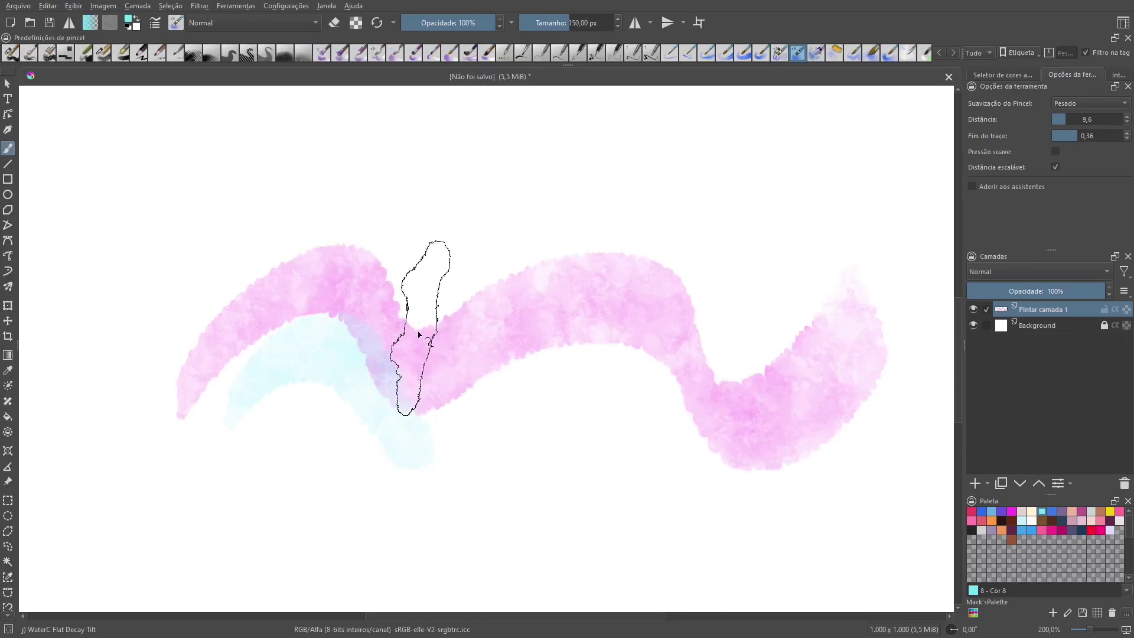
pyautogui.moveTo(646, 275); pyautogui.dragTo(520, 417)
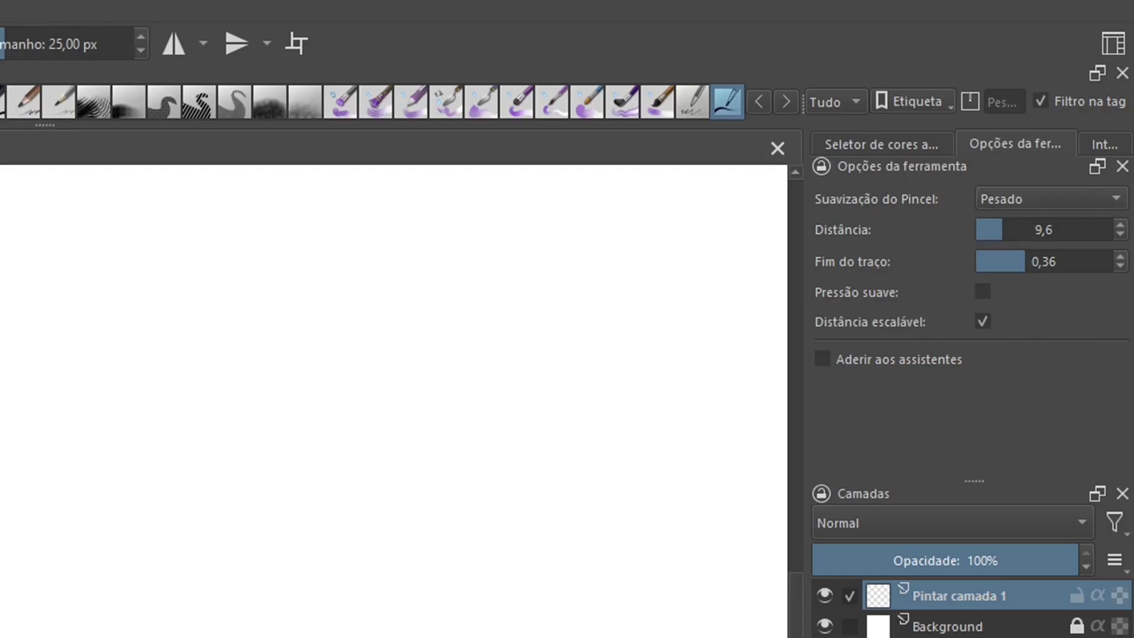
# Browse the resource bundle list, then choose the Dry Bristles Eroded preset.
pyautogui.click(1049, 52)
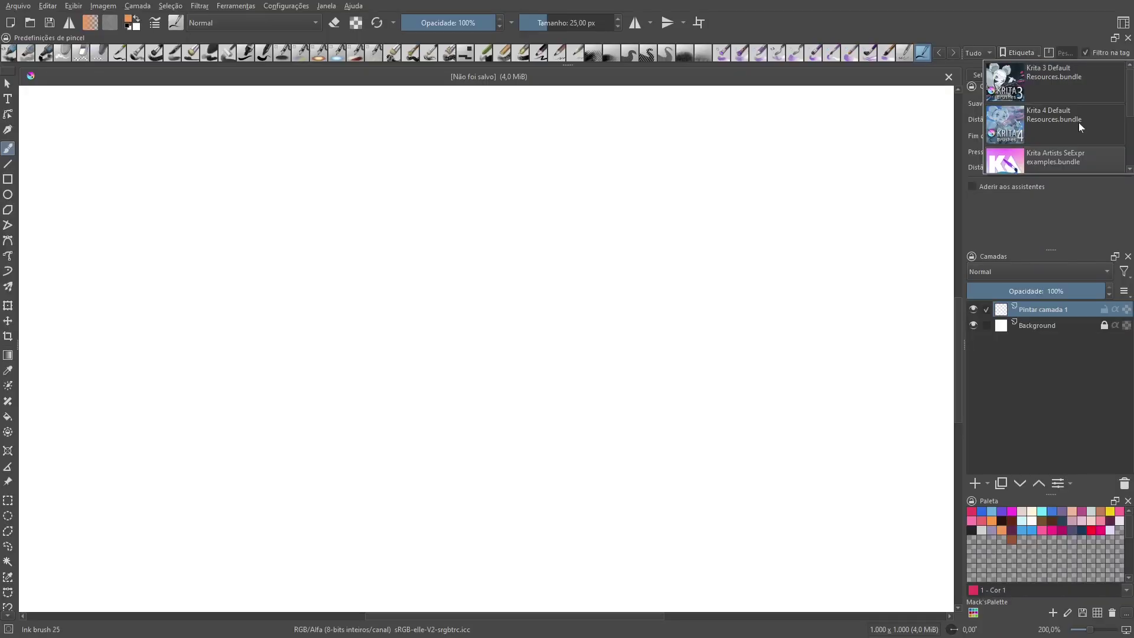
pyautogui.click(868, 12)
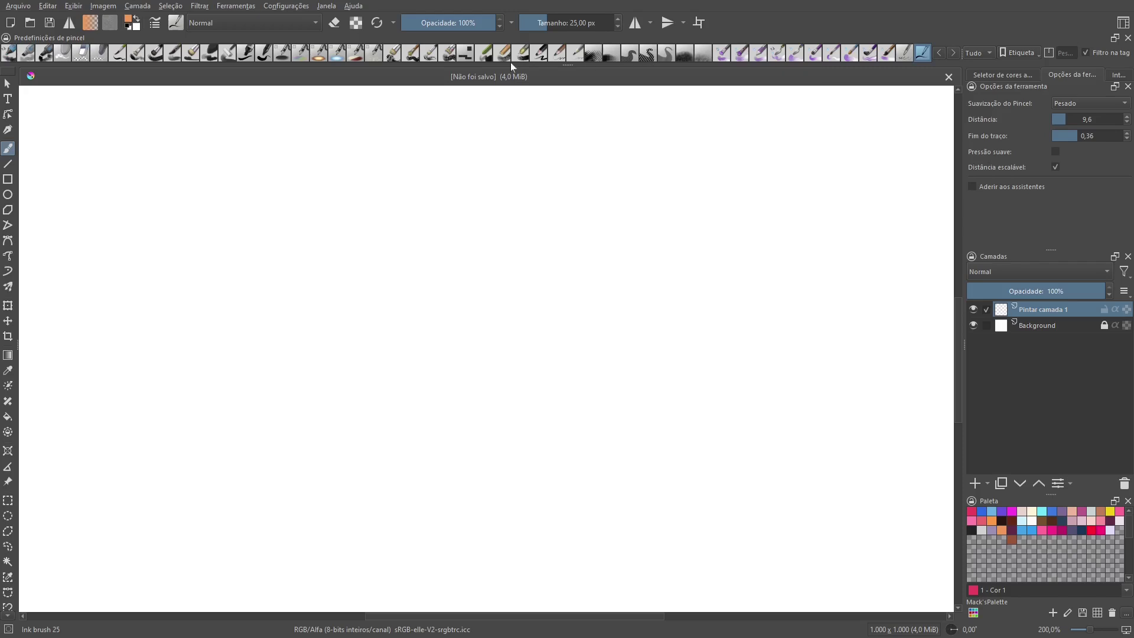
pyautogui.click(411, 54)
# Paint orange Dry Bristles Eroded test strokes, then a green Chalk Grainy blob in the centre.
pyautogui.moveTo(360, 177); pyautogui.dragTo(514, 267)
pyautogui.moveTo(489, 317); pyautogui.dragTo(626, 308)
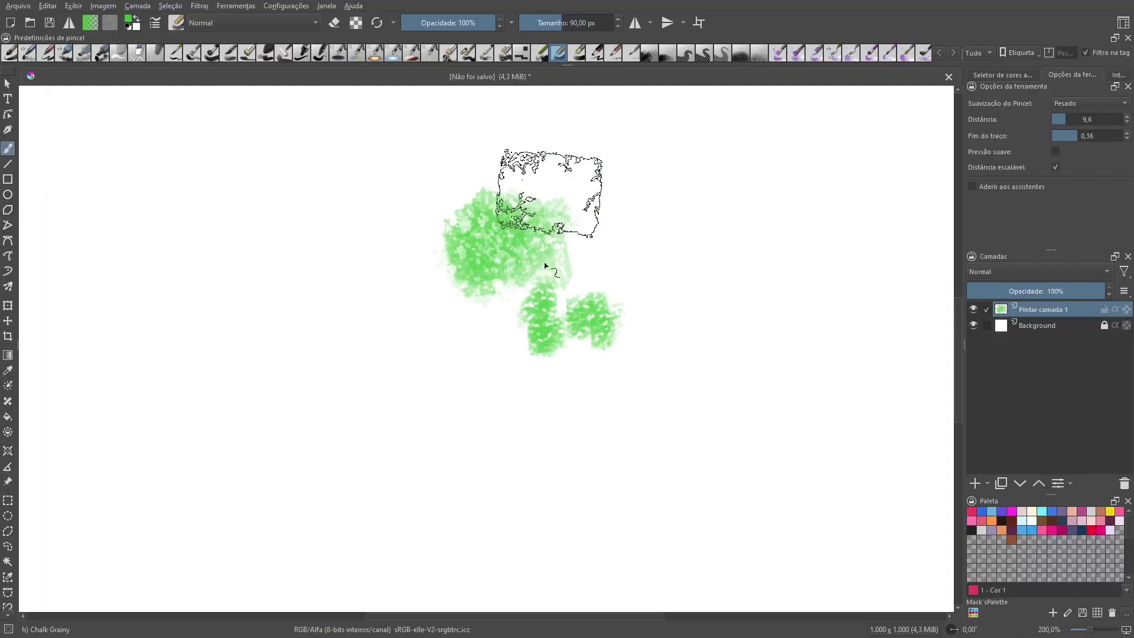
pyautogui.moveTo(552, 182)
pyautogui.mouseDown()
pyautogui.moveTo(544, 329)
pyautogui.moveTo(562, 246)
pyautogui.moveTo(578, 329)
pyautogui.moveTo(569, 367)
pyautogui.moveTo(561, 248)
pyautogui.moveTo(603, 284)
pyautogui.moveTo(508, 278)
pyautogui.moveTo(519, 319)
pyautogui.moveTo(478, 354)
pyautogui.mouseUp()
# Paint a blue Hatch cross small stroke at left, then try and undo an FX glow add stroke.
pyautogui.press('/')
pyautogui.moveTo(216, 289); pyautogui.dragTo(281, 233)
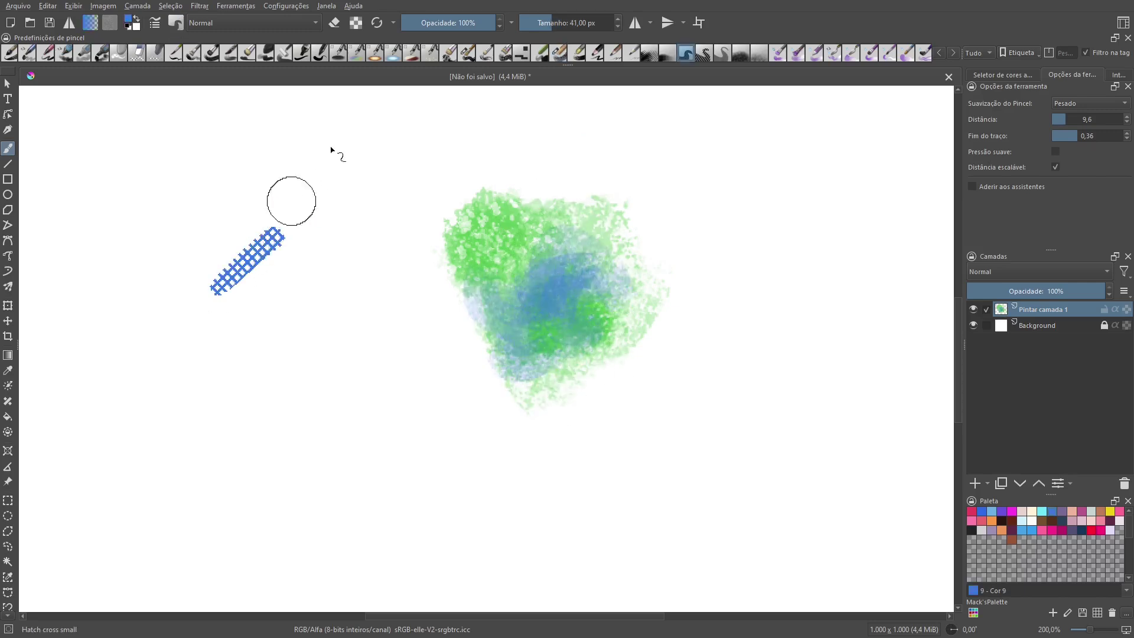
pyautogui.click(394, 53)
pyautogui.moveTo(506, 314); pyautogui.dragTo(494, 301)
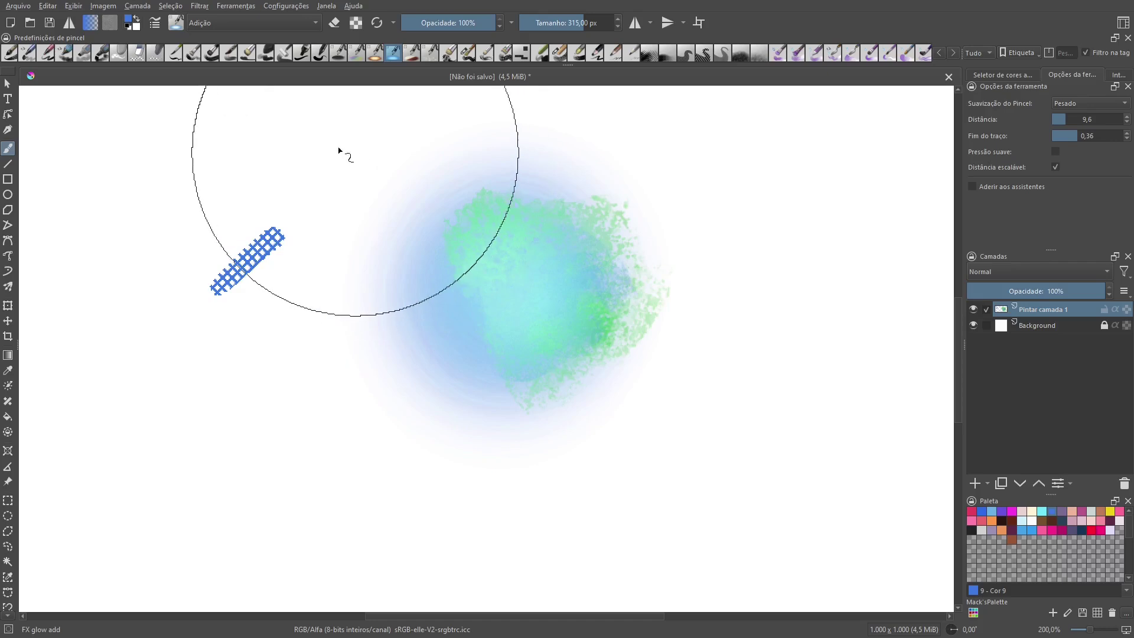
pyautogui.hotkey('ctrl', 'z')
# Paint a blue Dry Roller patch and a 10 px Fill circle squiggle above the blob.
pyautogui.click(284, 53)
pyautogui.moveTo(289, 331)
pyautogui.mouseDown()
pyautogui.moveTo(325, 374)
pyautogui.moveTo(372, 384)
pyautogui.mouseUp()
pyautogui.click(320, 53)
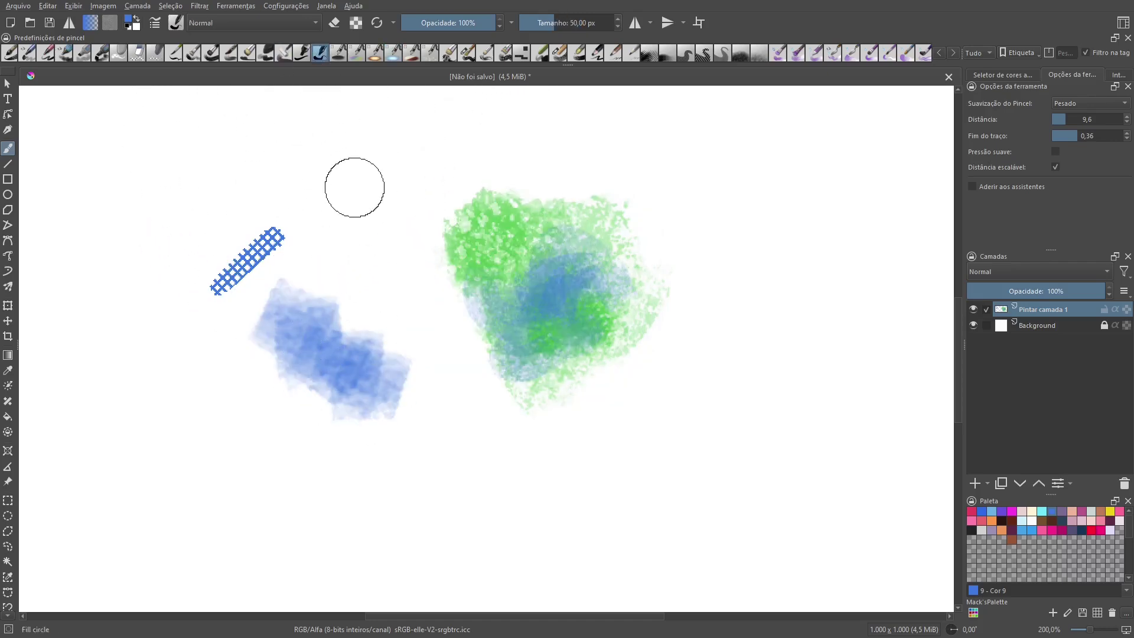
pyautogui.moveTo(354, 187); pyautogui.dragTo(337, 187)
pyautogui.moveTo(303, 229)
pyautogui.mouseDown()
pyautogui.moveTo(402, 165)
pyautogui.moveTo(493, 152)
pyautogui.mouseUp()
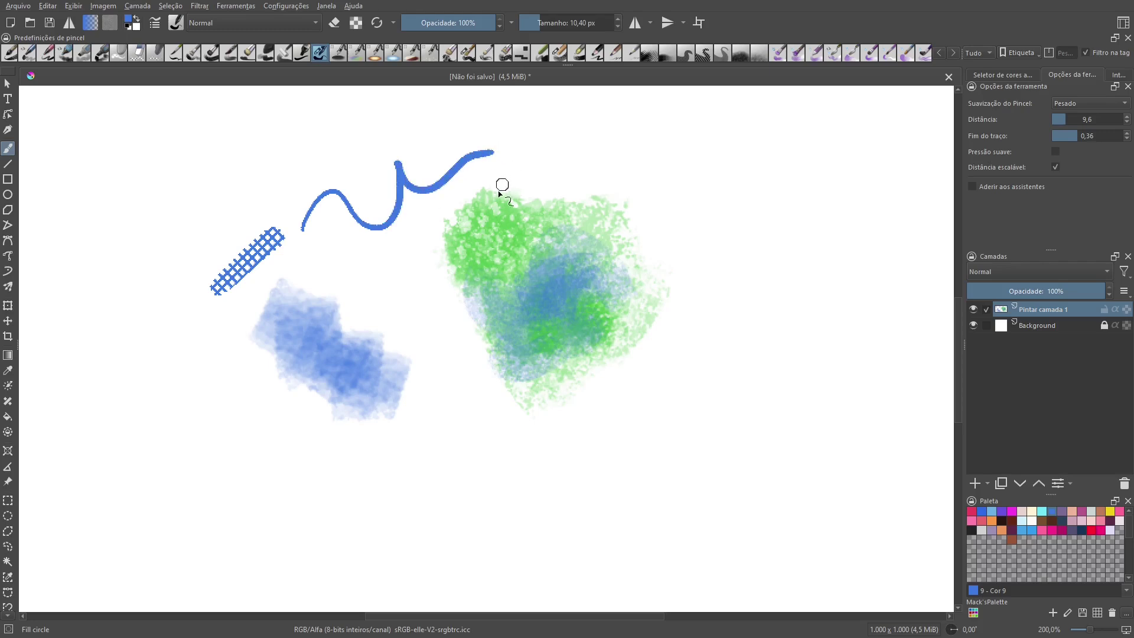
# Paint wide and thin magenta strokes, plus a long magenta Ink-8 Sumi-e stroke at right.
pyautogui.moveTo(443, 394)
pyautogui.mouseDown()
pyautogui.moveTo(549, 469)
pyautogui.moveTo(746, 380)
pyautogui.mouseUp()
pyautogui.moveTo(204, 385); pyautogui.dragTo(387, 508)
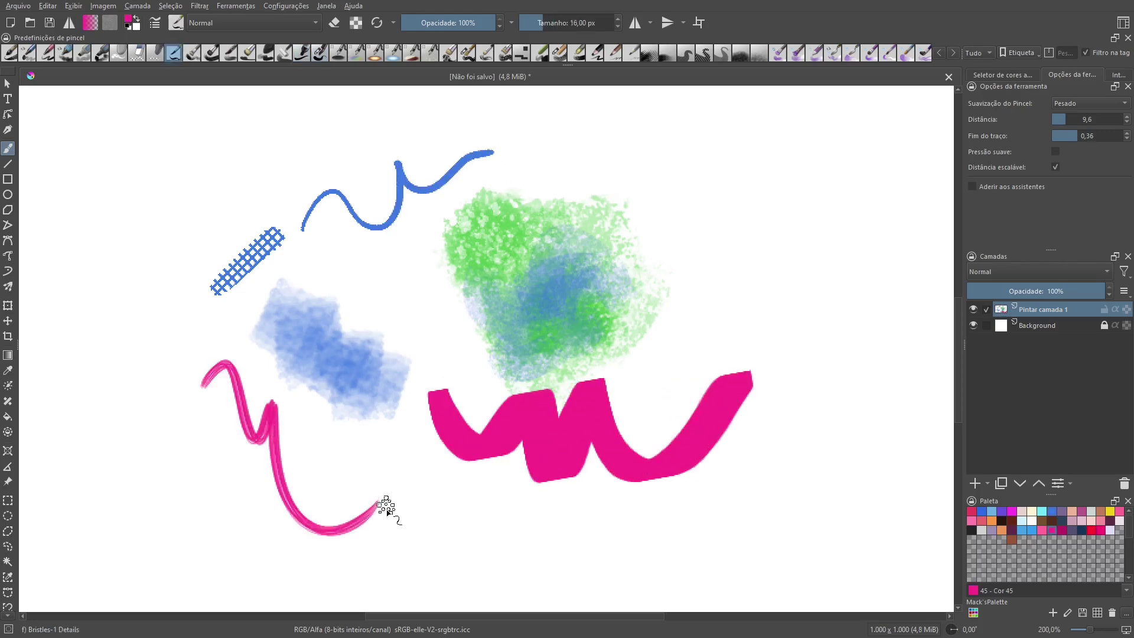
pyautogui.press('/')
pyautogui.moveTo(692, 176)
pyautogui.mouseDown()
pyautogui.moveTo(739, 235)
pyautogui.moveTo(793, 358)
pyautogui.moveTo(811, 448)
pyautogui.mouseUp()
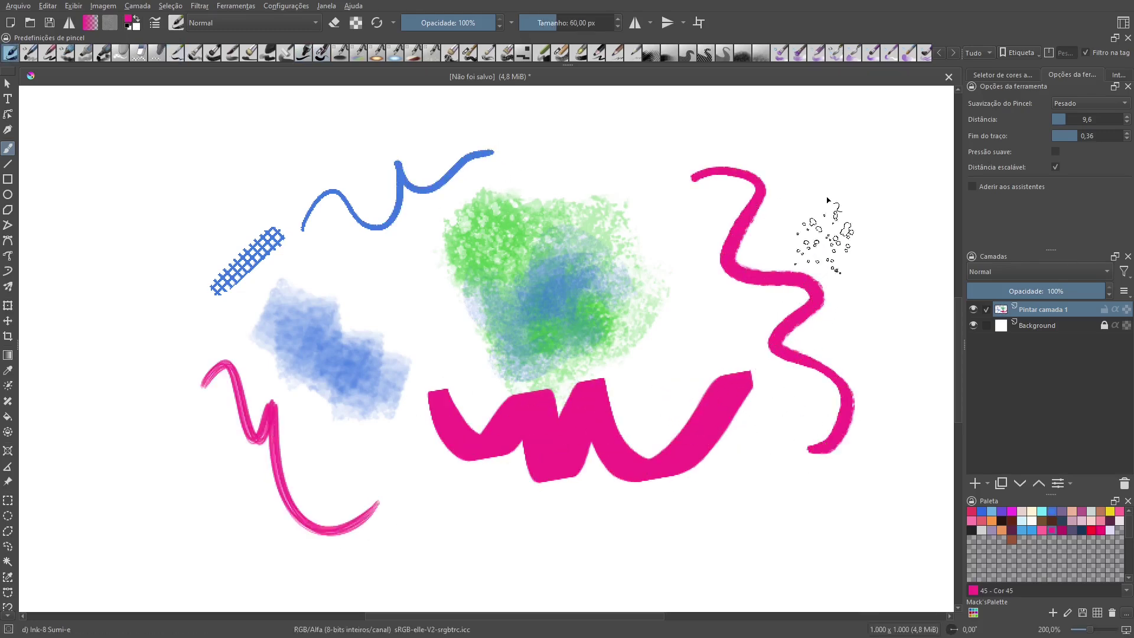
# Add a rough magenta Wet Bristles Rough stroke, a long pink watercolour wave and cyan watercolour strokes.
pyautogui.click(797, 52)
pyautogui.moveTo(759, 375)
pyautogui.mouseDown()
pyautogui.moveTo(662, 496)
pyautogui.moveTo(567, 508)
pyautogui.moveTo(531, 490)
pyautogui.mouseUp()
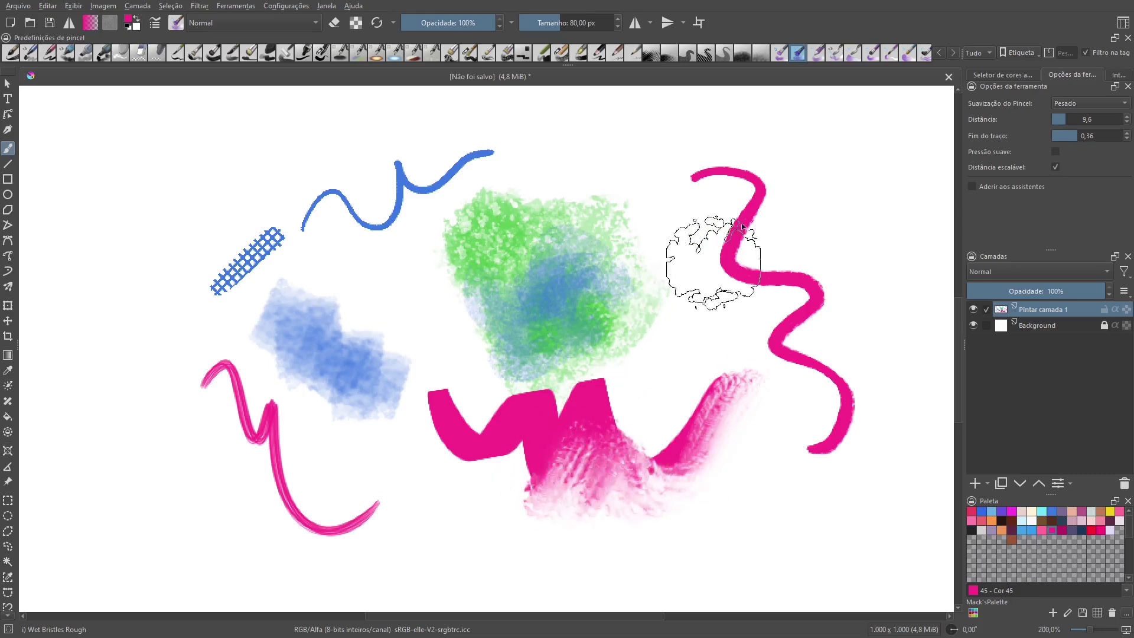
pyautogui.moveTo(180, 414)
pyautogui.mouseDown()
pyautogui.moveTo(435, 374)
pyautogui.moveTo(779, 423)
pyautogui.mouseUp()
pyautogui.moveTo(419, 461); pyautogui.dragTo(233, 417)
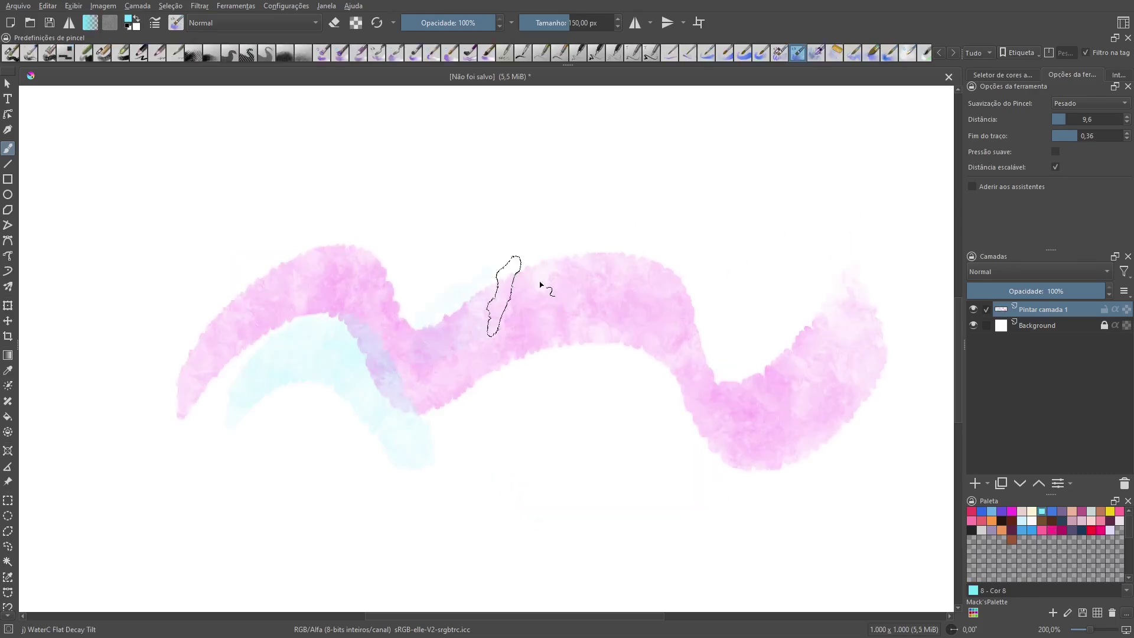
pyautogui.moveTo(540, 285)
pyautogui.mouseDown()
pyautogui.moveTo(772, 354)
pyautogui.moveTo(671, 493)
pyautogui.moveTo(208, 440)
pyautogui.moveTo(506, 456)
pyautogui.moveTo(658, 378)
pyautogui.moveTo(613, 393)
pyautogui.moveTo(726, 435)
pyautogui.mouseUp()
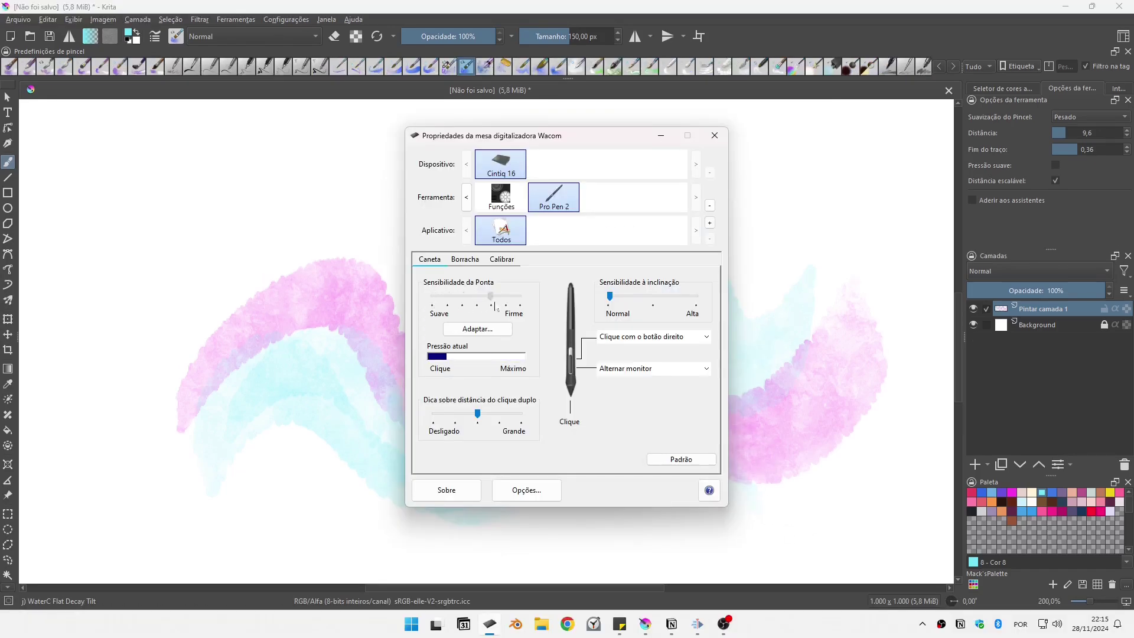
# Lower the pen Tip Sensitivity slightly and bring up Configure Krita's Tablet Settings page.
pyautogui.moveTo(495, 306); pyautogui.dragTo(477, 301)
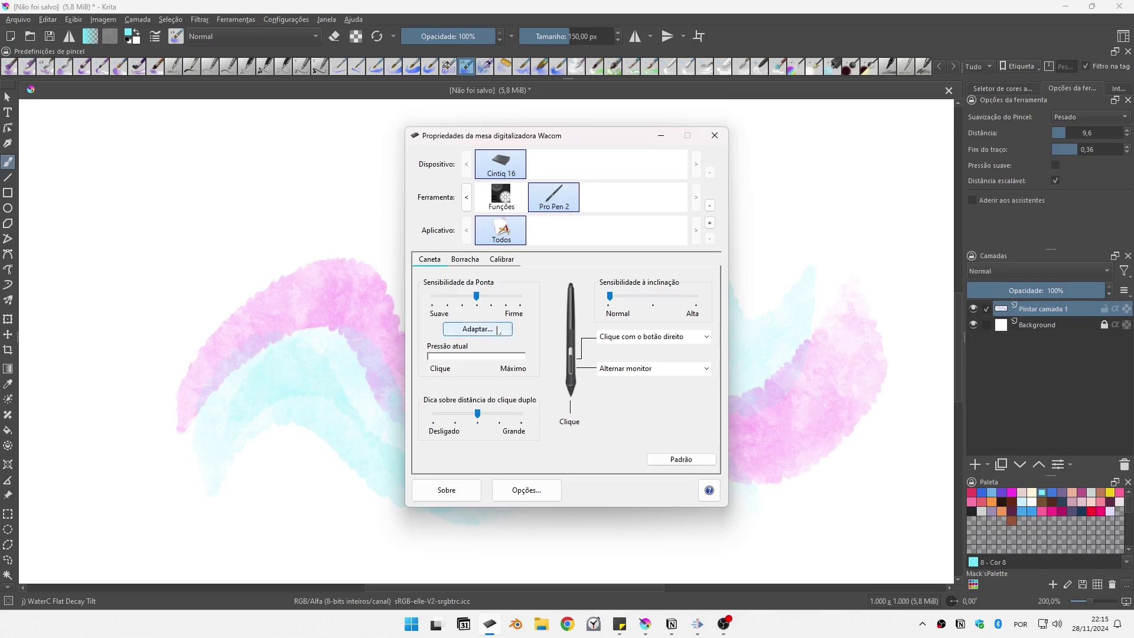
pyautogui.click(286, 19)
pyautogui.click(332, 390)
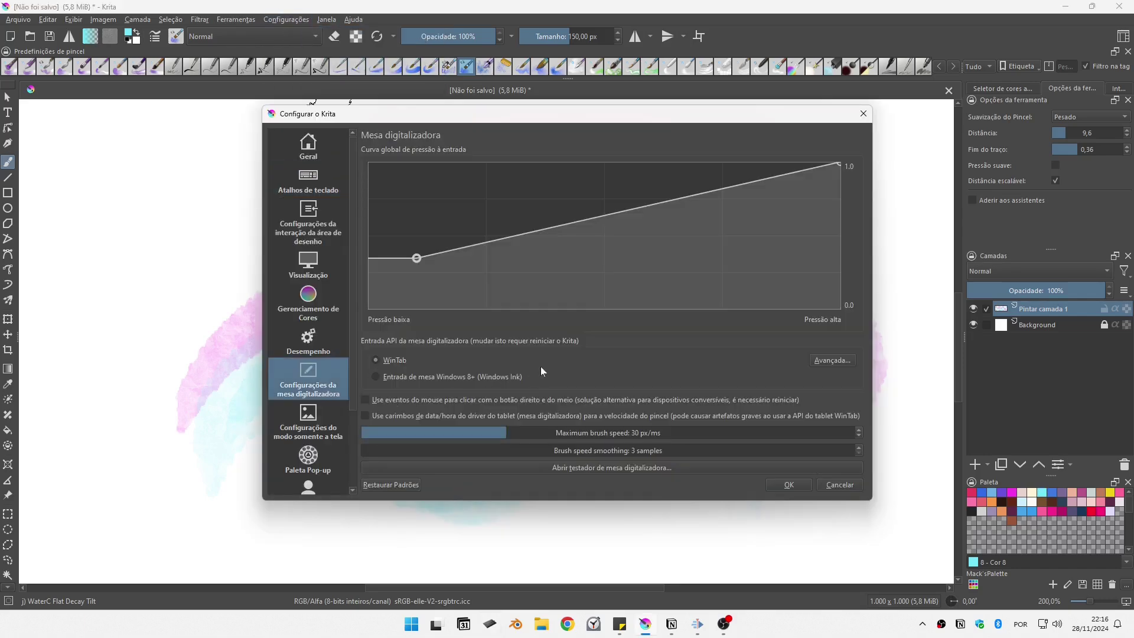
# Flatten the curve's low end, lower its full-pressure endpoint and add a mid-range dip point.
pyautogui.moveTo(419, 258); pyautogui.dragTo(518, 265)
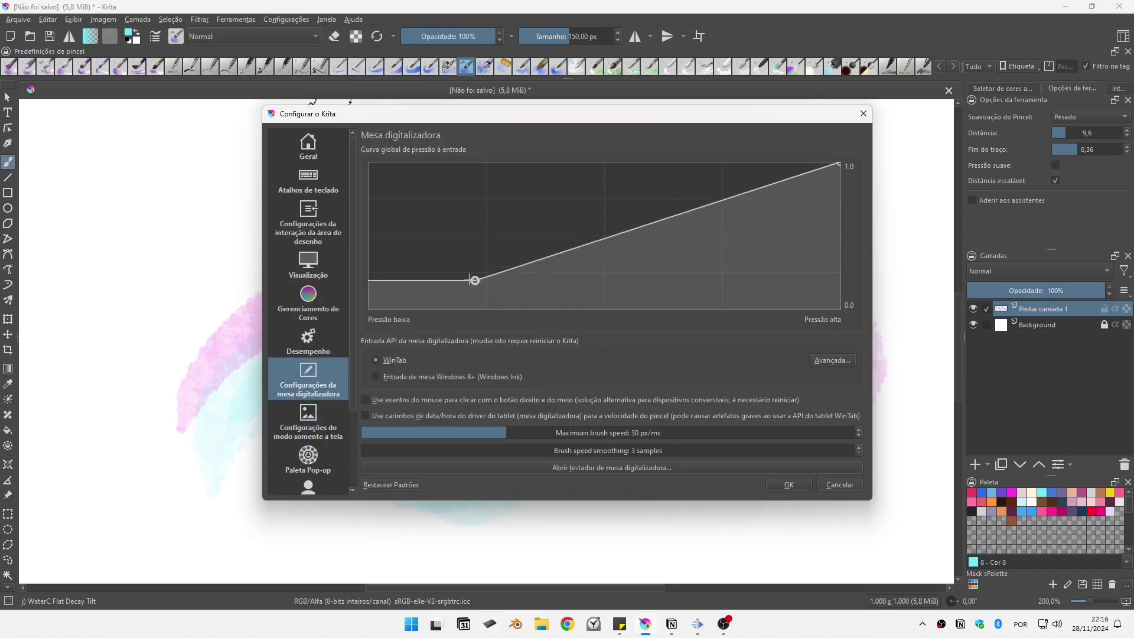
pyautogui.moveTo(838, 164); pyautogui.dragTo(786, 193)
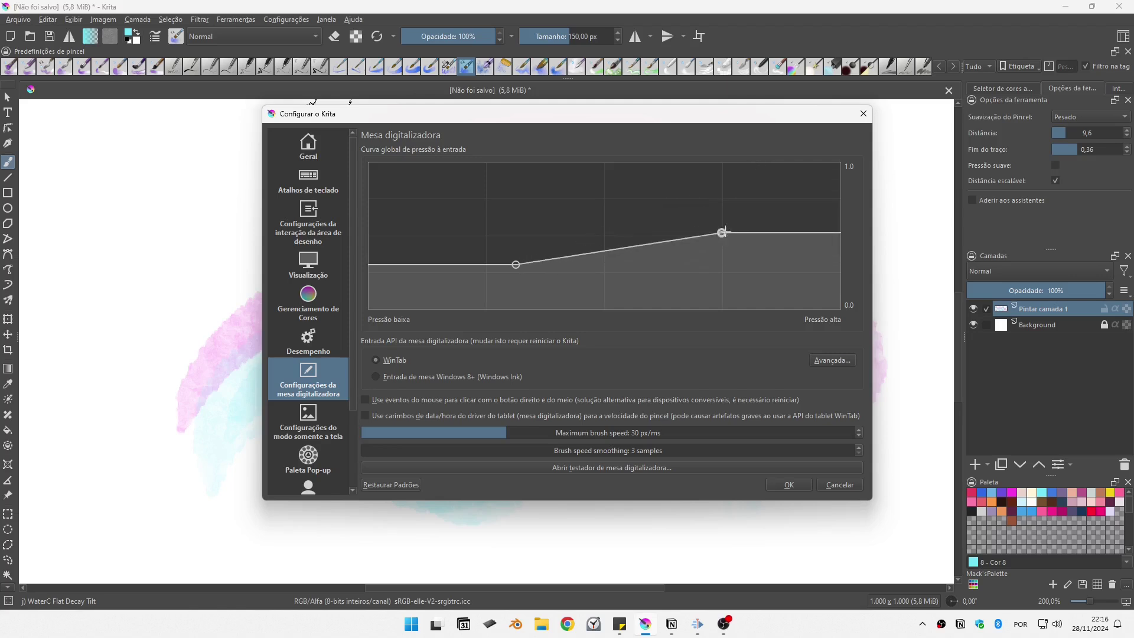
pyautogui.moveTo(654, 227)
pyautogui.mouseDown()
pyautogui.moveTo(663, 270)
pyautogui.moveTo(671, 185)
pyautogui.moveTo(684, 272)
pyautogui.mouseUp()
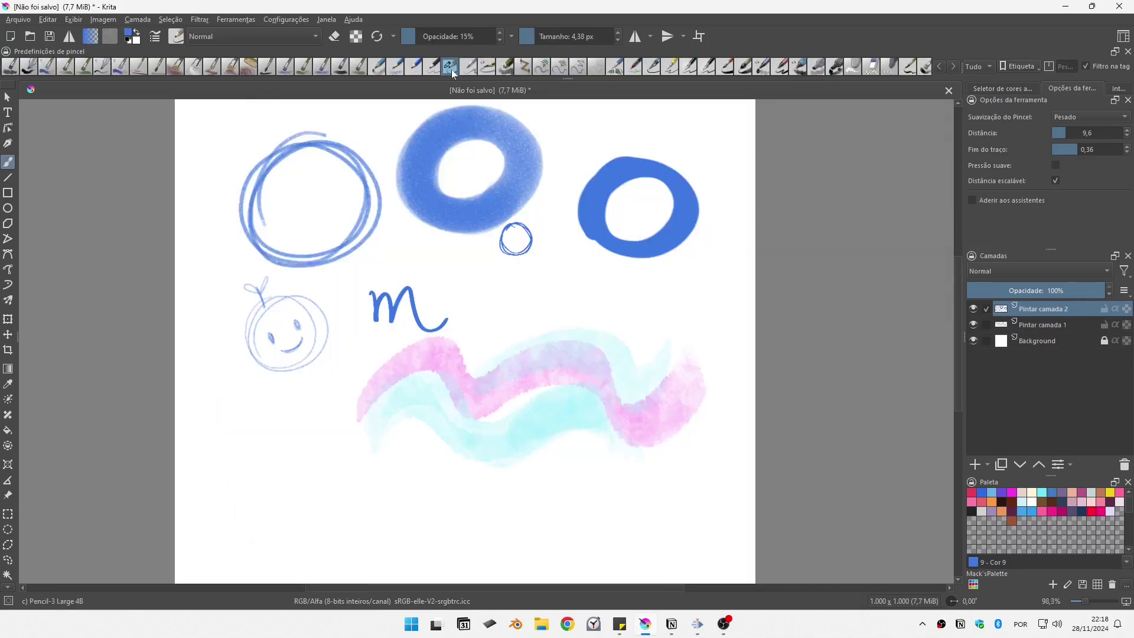
pyautogui.rightClick(451, 69)
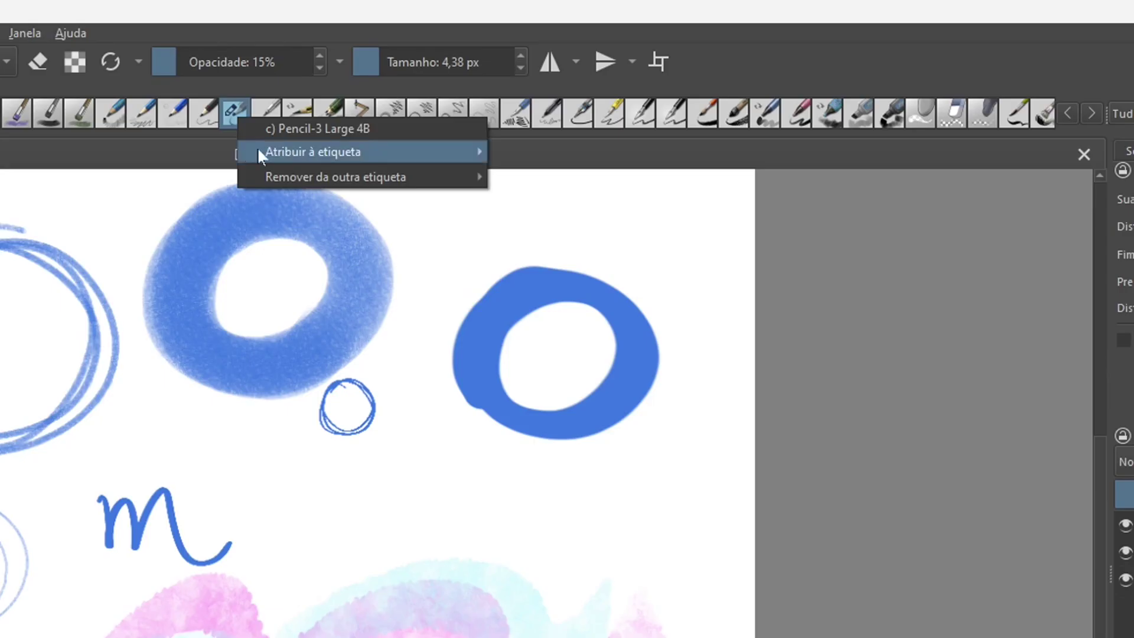
pyautogui.moveTo(313, 151)
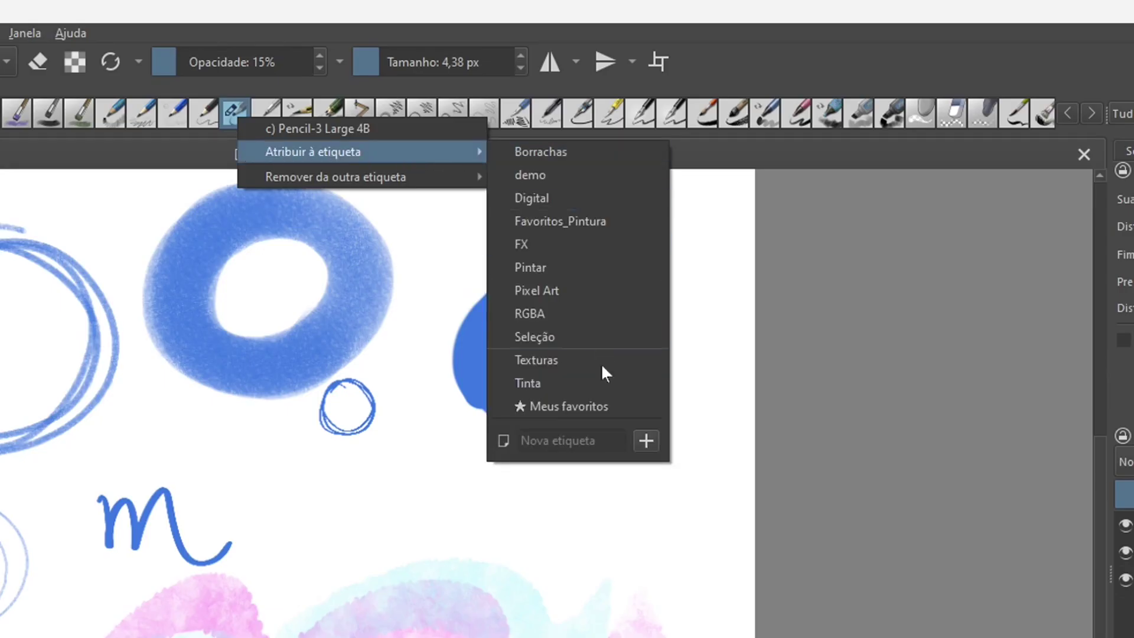
# Assign Pencil-3 Large 4B to the Meus favoritos tag and filter presets by Meus favoritos.
pyautogui.click(582, 406)
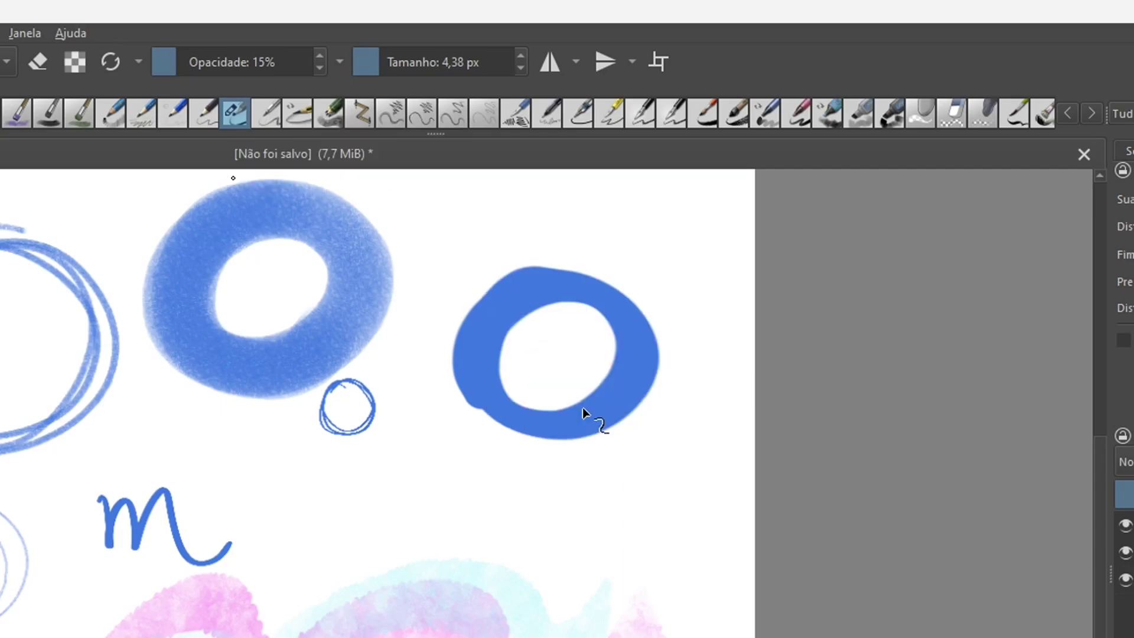
pyautogui.click(826, 130)
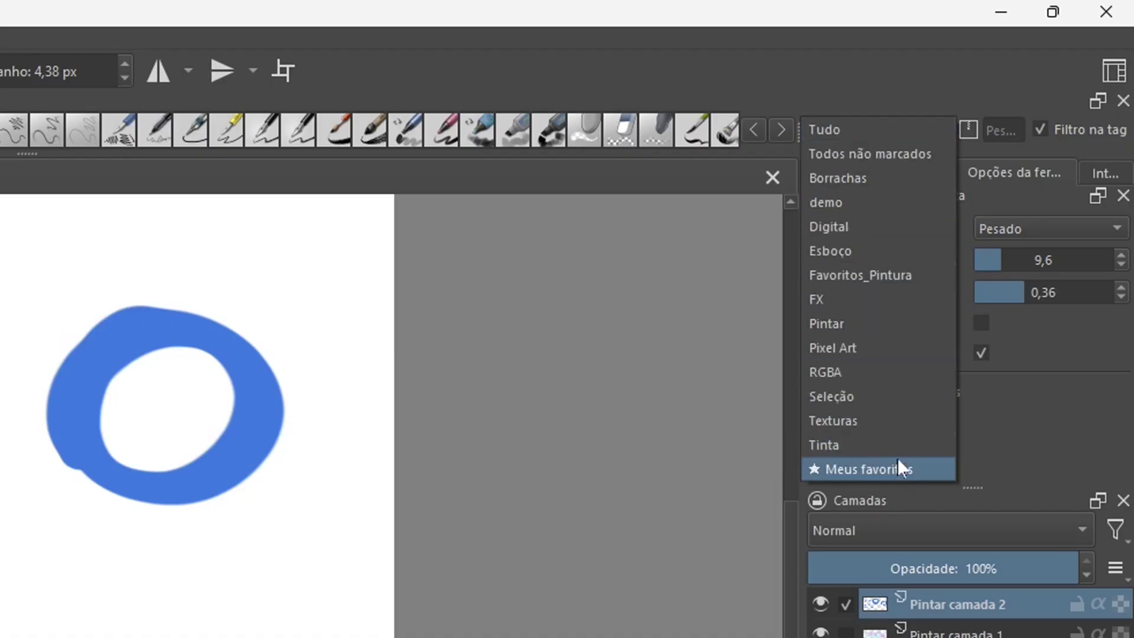
pyautogui.click(884, 470)
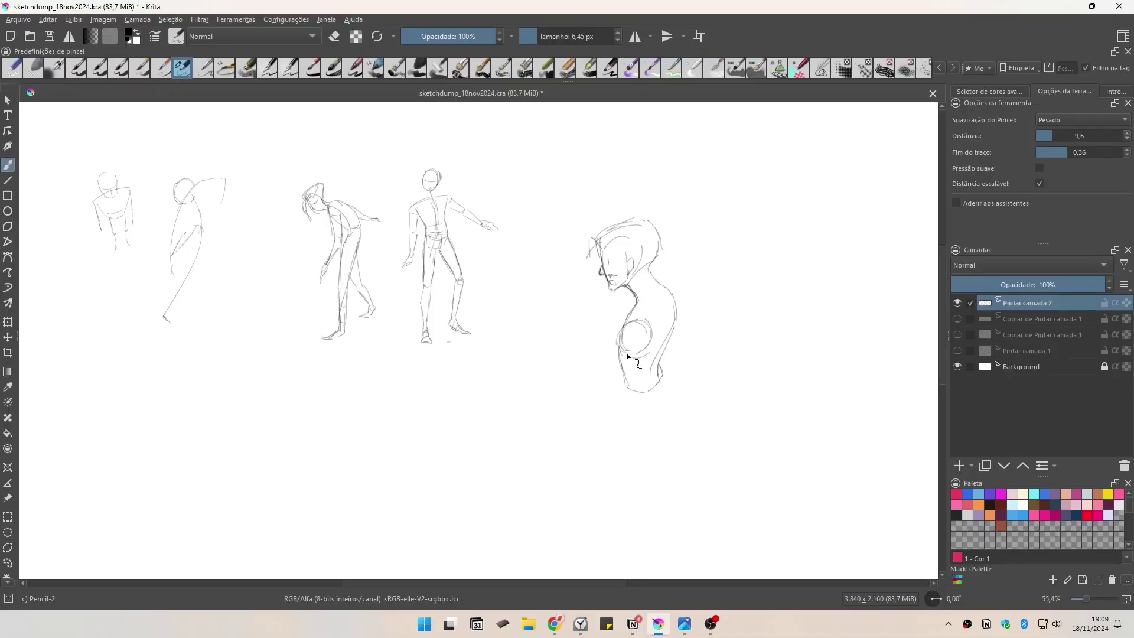
# Pencil in the figure's arm, hand, lower torso, hips and back contour, undoing a bad arm stroke.
pyautogui.moveTo(641, 322)
pyautogui.mouseDown()
pyautogui.moveTo(626, 348)
pyautogui.moveTo(622, 339)
pyautogui.mouseUp()
pyautogui.hotkey('ctrl', 'z')
pyautogui.moveTo(609, 374)
pyautogui.mouseDown()
pyautogui.moveTo(597, 358)
pyautogui.moveTo(564, 400)
pyautogui.moveTo(531, 405)
pyautogui.mouseUp()
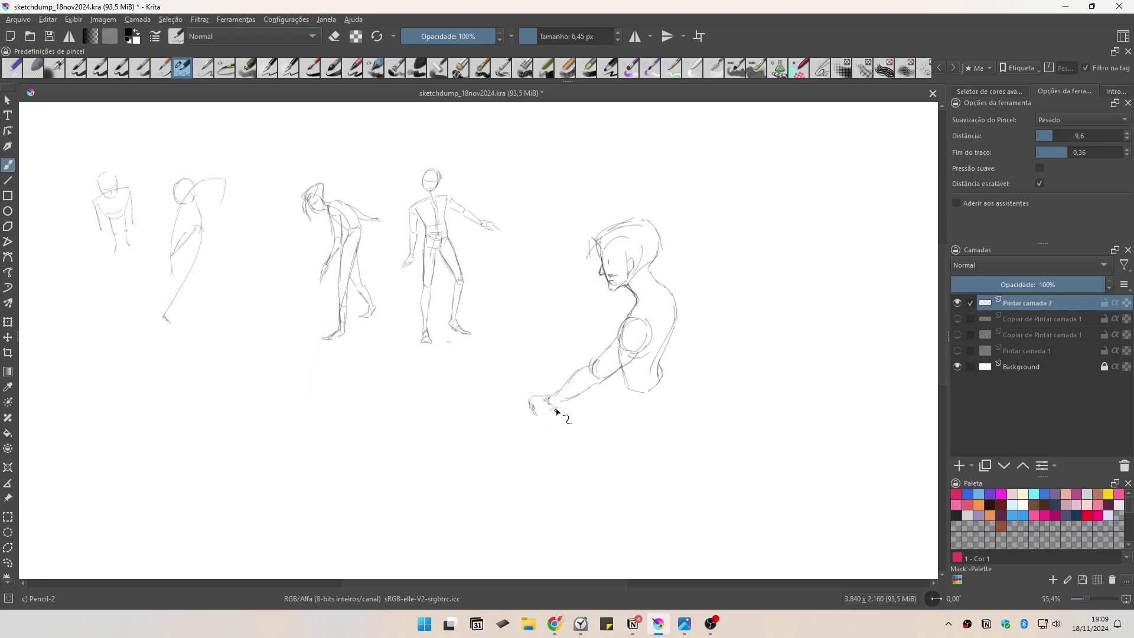
pyautogui.moveTo(626, 387); pyautogui.dragTo(629, 420)
pyautogui.moveTo(666, 372); pyautogui.dragTo(662, 417)
pyautogui.moveTo(676, 309); pyautogui.dragTo(684, 354)
# Sketch both legs down to the right foot, undoing and redrawing the messy right-leg lines.
pyautogui.moveTo(679, 402); pyautogui.dragTo(621, 322)
pyautogui.moveTo(570, 340); pyautogui.dragTo(566, 440)
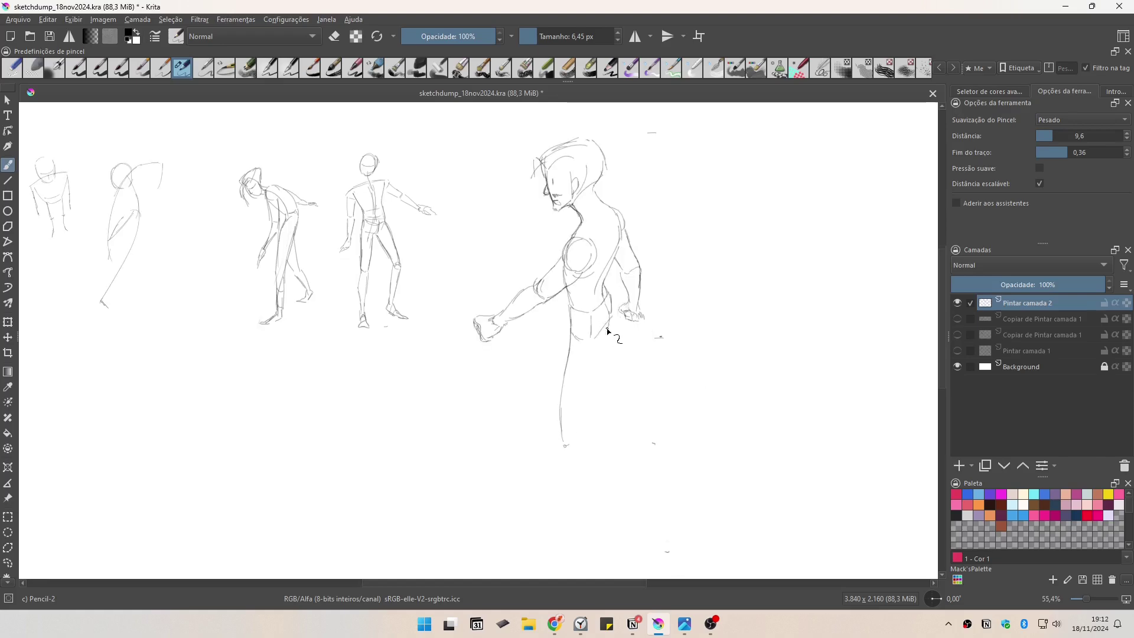
pyautogui.moveTo(602, 343); pyautogui.dragTo(566, 443)
pyautogui.moveTo(599, 365); pyautogui.dragTo(622, 414)
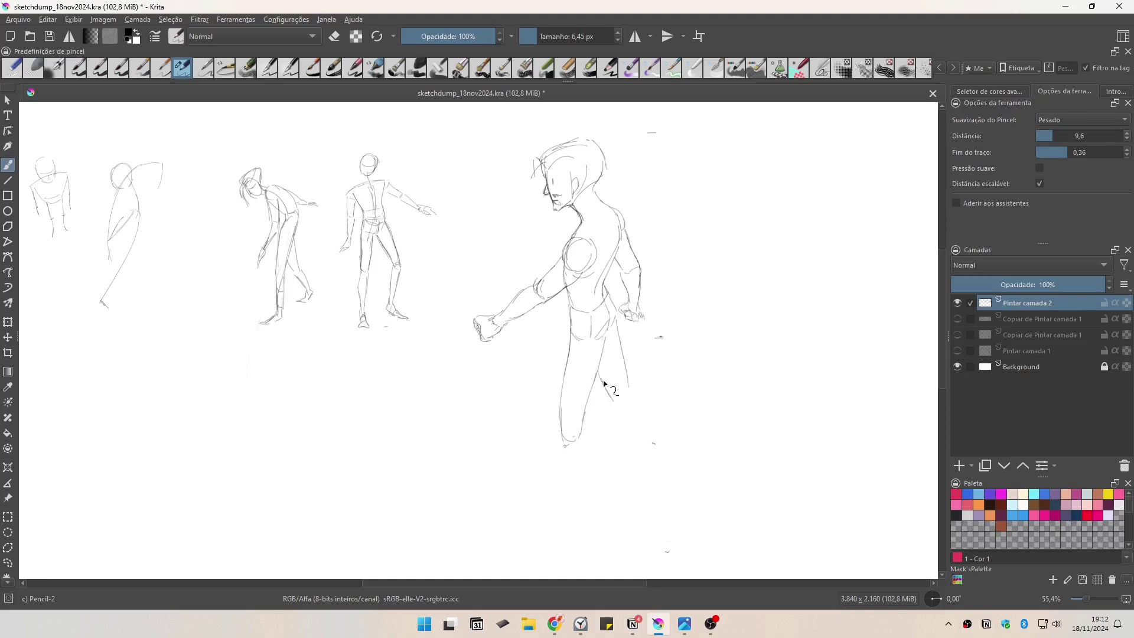
pyautogui.moveTo(619, 334); pyautogui.dragTo(635, 406)
pyautogui.hotkey('ctrl', 'z')
pyautogui.moveTo(600, 372); pyautogui.dragTo(619, 420)
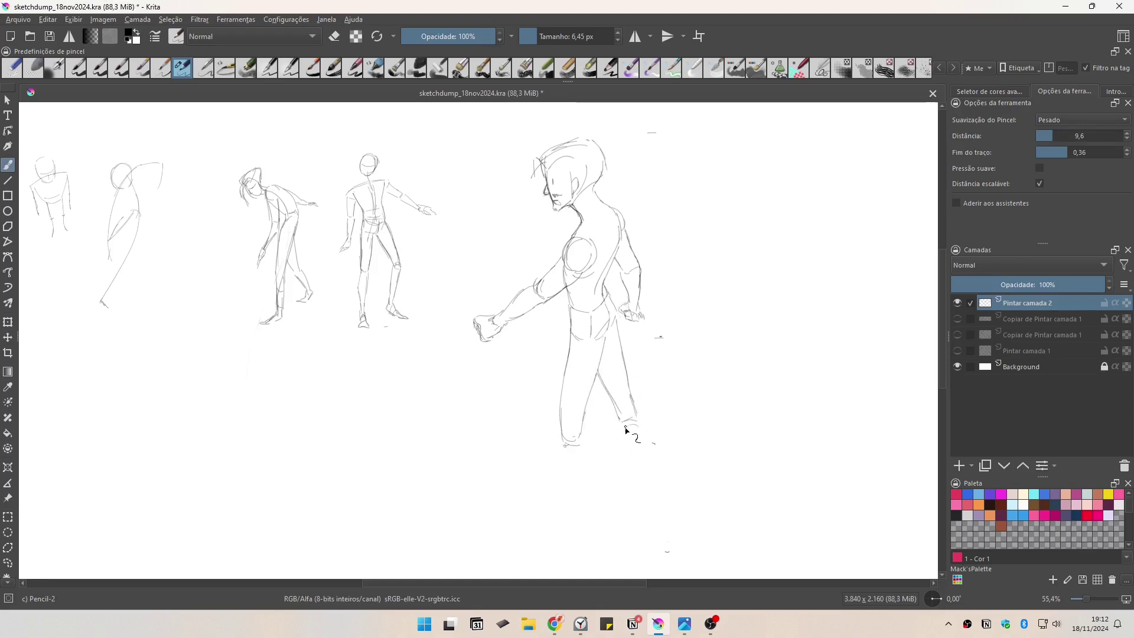
pyautogui.moveTo(643, 440)
pyautogui.mouseDown()
pyautogui.moveTo(652, 472)
pyautogui.moveTo(637, 469)
pyautogui.mouseUp()
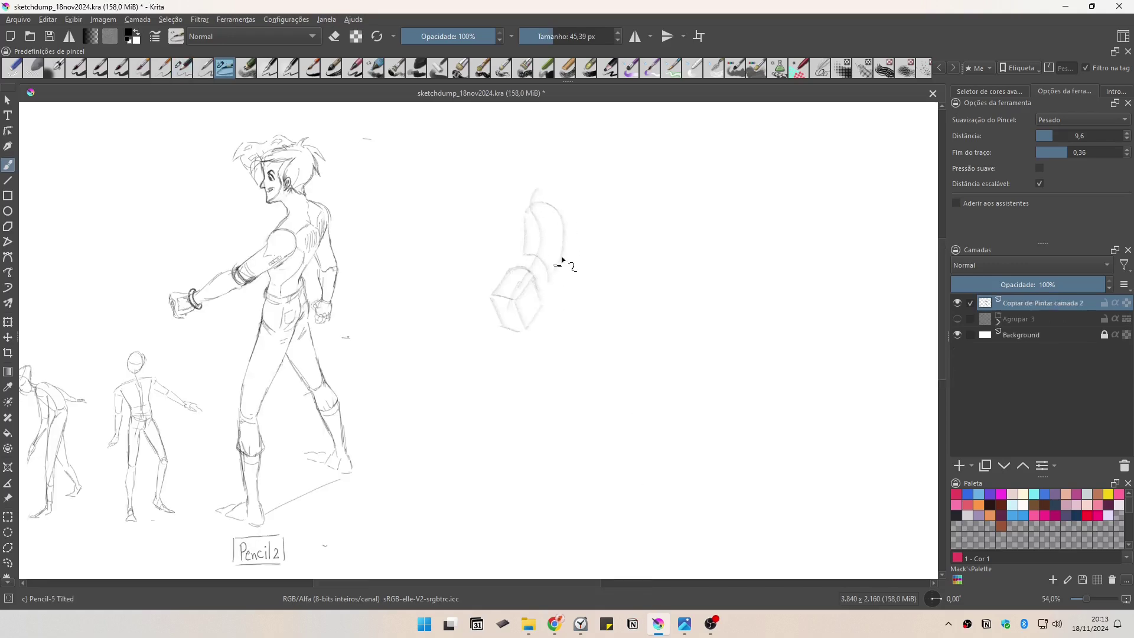
# Sketch a new figure's torso edge and leg lines with Pencil-5 Tilted.
pyautogui.moveTo(561, 207); pyautogui.dragTo(558, 269)
pyautogui.moveTo(489, 297); pyautogui.dragTo(520, 439)
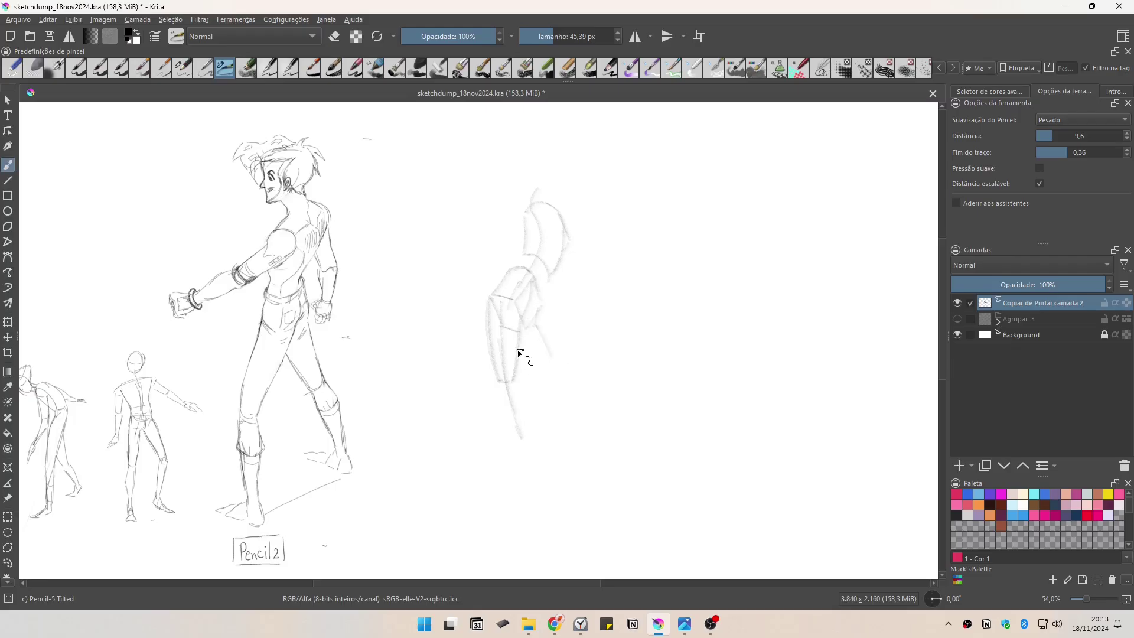
pyautogui.moveTo(536, 328)
pyautogui.mouseDown()
pyautogui.moveTo(551, 371)
pyautogui.moveTo(549, 358)
pyautogui.moveTo(499, 385)
pyautogui.moveTo(519, 461)
pyautogui.mouseUp()
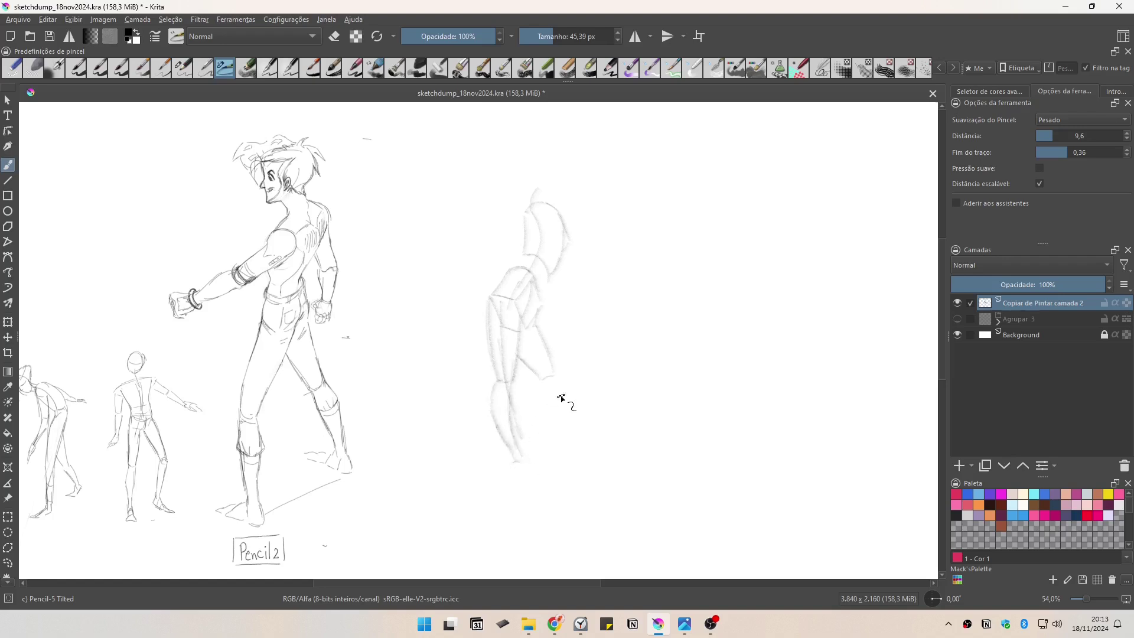
pyautogui.moveTo(545, 378)
pyautogui.mouseDown()
pyautogui.moveTo(557, 386)
pyautogui.moveTo(554, 428)
pyautogui.moveTo(546, 441)
pyautogui.moveTo(560, 395)
pyautogui.moveTo(518, 469)
pyautogui.moveTo(536, 476)
pyautogui.moveTo(516, 481)
pyautogui.moveTo(547, 470)
pyautogui.mouseUp()
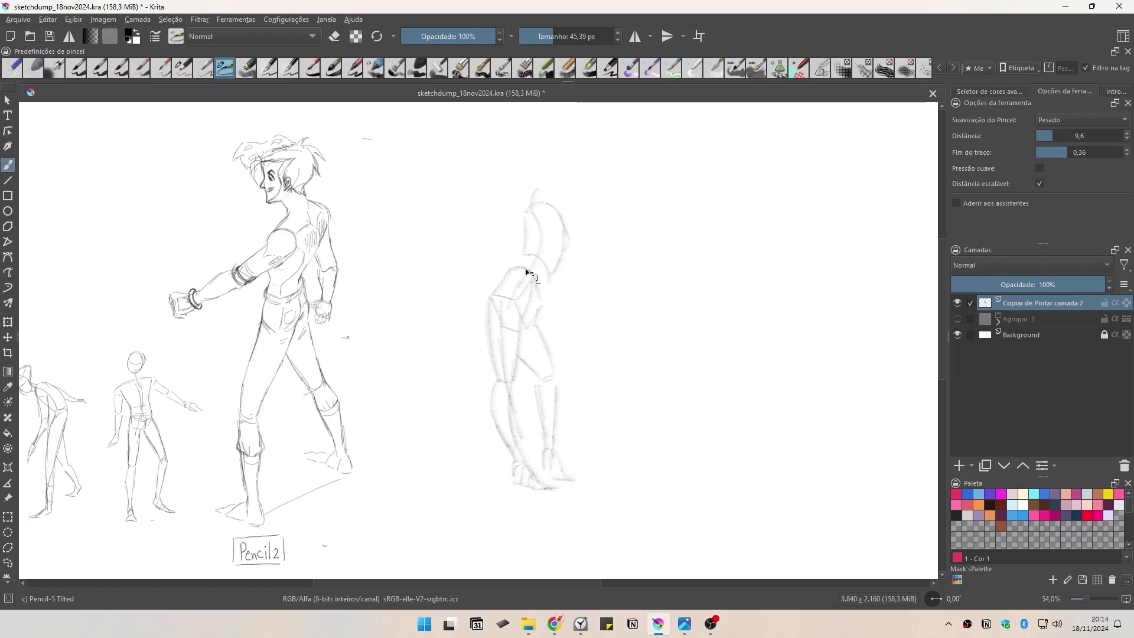
# Reshape the upper torso and add the head, shoulder and back curve.
pyautogui.moveTo(526, 271); pyautogui.dragTo(508, 278)
pyautogui.moveTo(526, 207)
pyautogui.mouseDown()
pyautogui.moveTo(570, 177)
pyautogui.moveTo(587, 190)
pyautogui.moveTo(572, 215)
pyautogui.moveTo(500, 234)
pyautogui.moveTo(487, 248)
pyautogui.moveTo(522, 270)
pyautogui.mouseUp()
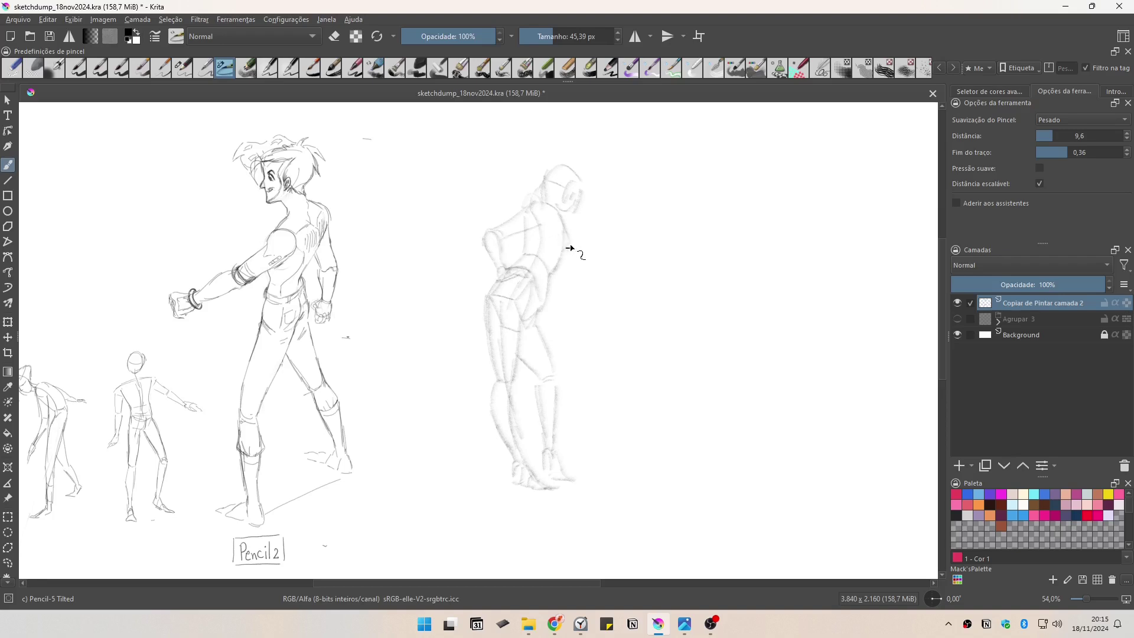
pyautogui.moveTo(586, 232); pyautogui.dragTo(587, 241)
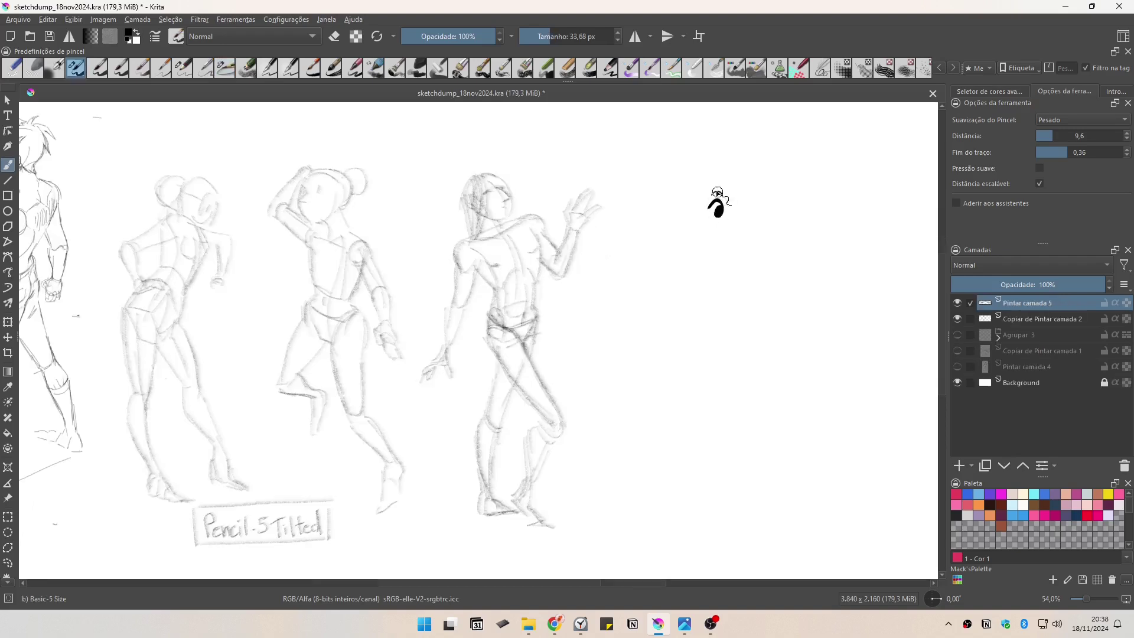
# Ink a cartoon face with eyes, jaw, jagged hair, dark strands and a smile.
pyautogui.moveTo(689, 190)
pyautogui.mouseDown()
pyautogui.moveTo(684, 236)
pyautogui.moveTo(712, 243)
pyautogui.moveTo(746, 219)
pyautogui.moveTo(733, 228)
pyautogui.mouseUp()
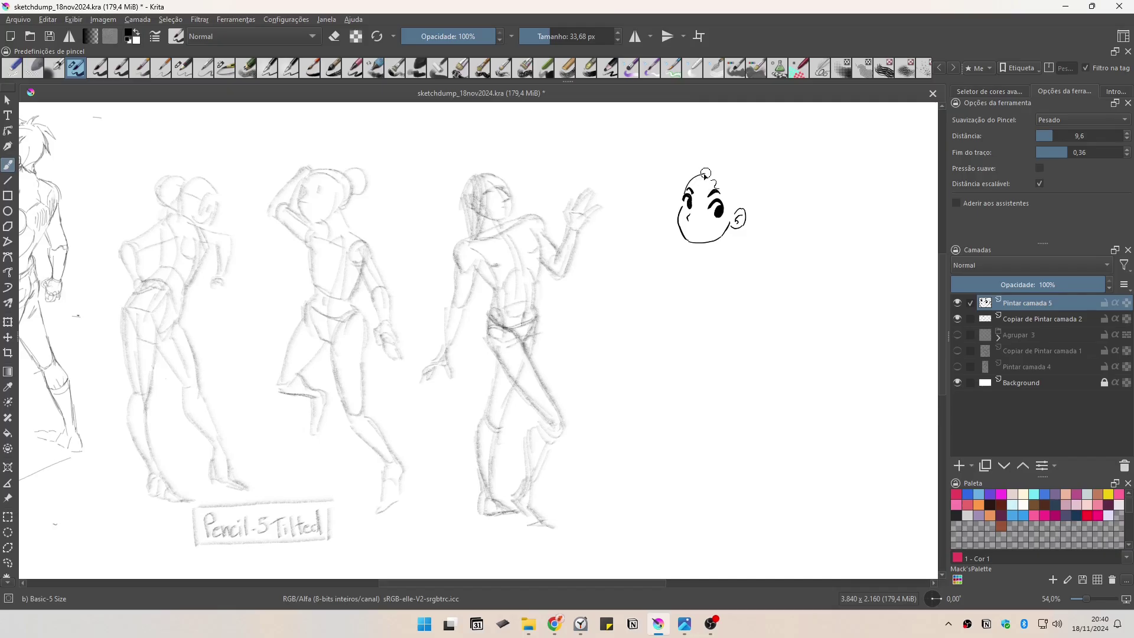
pyautogui.moveTo(709, 168)
pyautogui.mouseDown()
pyautogui.moveTo(678, 195)
pyautogui.moveTo(674, 209)
pyautogui.moveTo(685, 207)
pyautogui.mouseUp()
pyautogui.moveTo(731, 159)
pyautogui.mouseDown()
pyautogui.moveTo(764, 199)
pyautogui.moveTo(733, 239)
pyautogui.mouseUp()
pyautogui.moveTo(685, 177); pyautogui.dragTo(676, 198)
pyautogui.moveTo(688, 228)
pyautogui.mouseDown()
pyautogui.moveTo(704, 225)
pyautogui.moveTo(712, 247)
pyautogui.mouseUp()
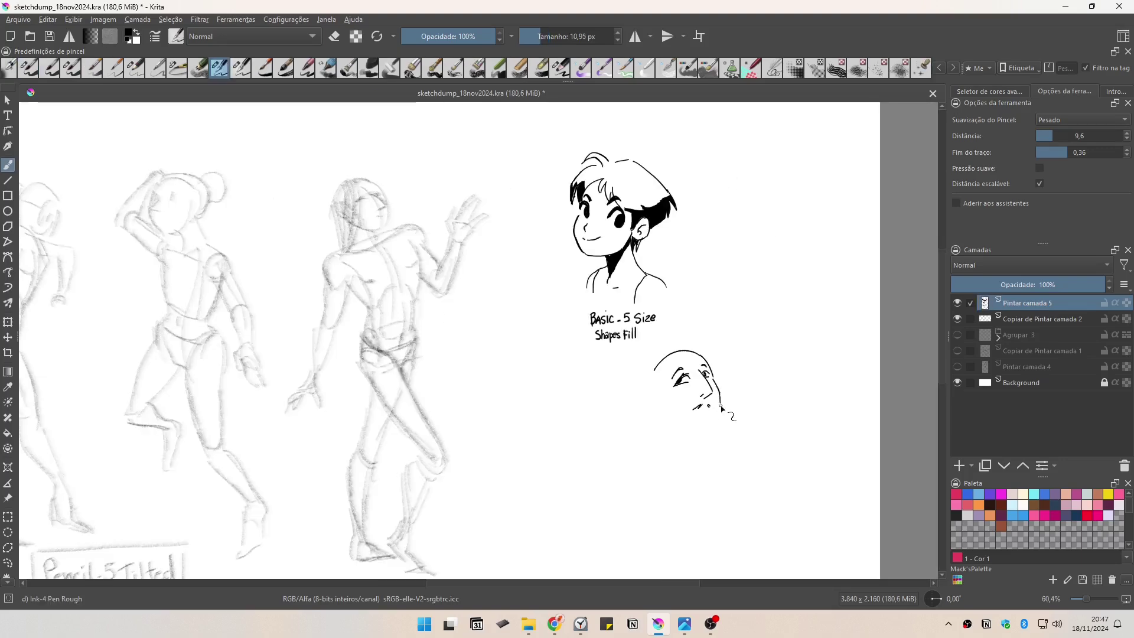
# Ink the bald bust's neck, shoulders and outstretched arm, undoing two unwanted neck strokes.
pyautogui.moveTo(671, 408)
pyautogui.mouseDown()
pyautogui.moveTo(608, 556)
pyautogui.moveTo(629, 549)
pyautogui.mouseUp()
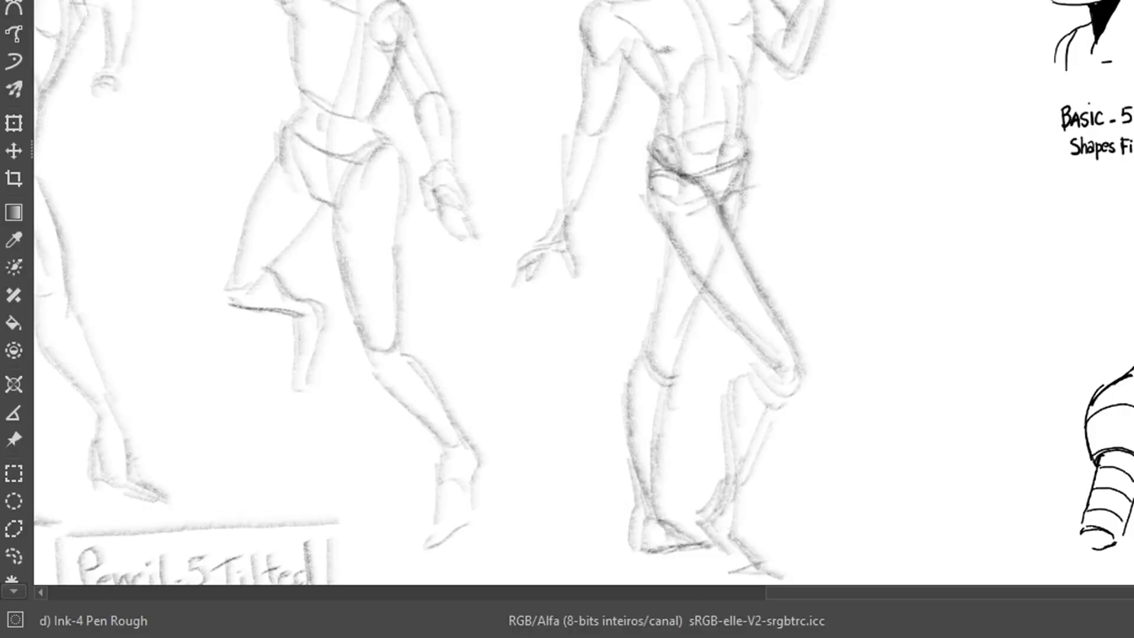
pyautogui.moveTo(672, 408)
pyautogui.mouseDown()
pyautogui.moveTo(680, 445)
pyautogui.moveTo(697, 440)
pyautogui.mouseUp()
pyautogui.scroll(-1, 685, 443)
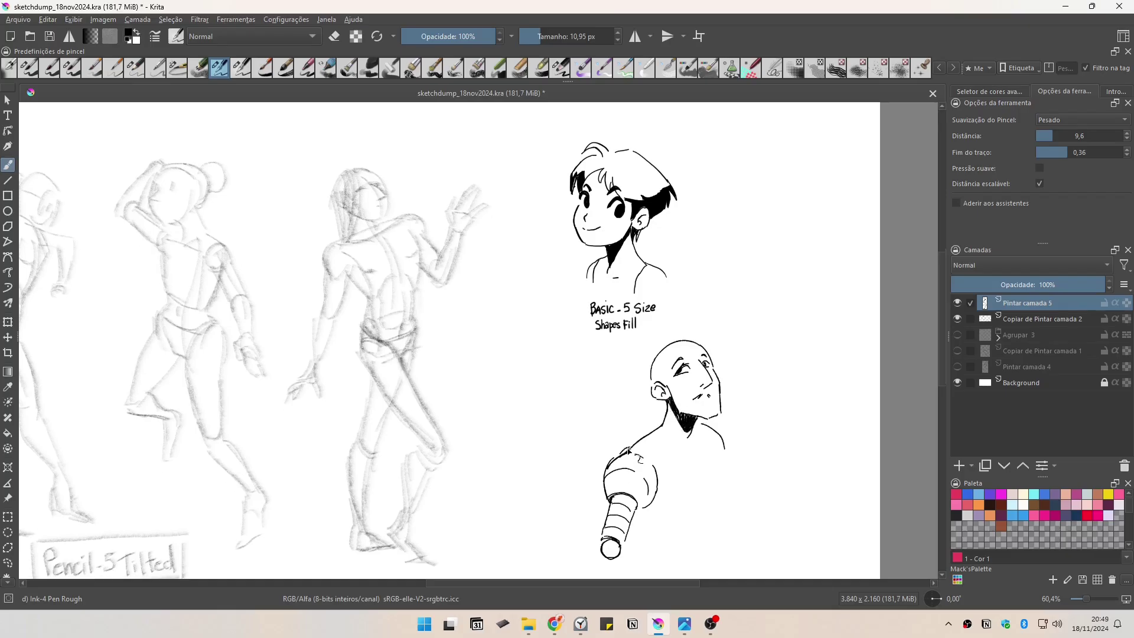
pyautogui.moveTo(699, 424); pyautogui.dragTo(714, 471)
pyautogui.moveTo(707, 424)
pyautogui.mouseDown()
pyautogui.moveTo(717, 466)
pyautogui.moveTo(659, 508)
pyautogui.mouseUp()
pyautogui.hotkey('ctrl', 'z')
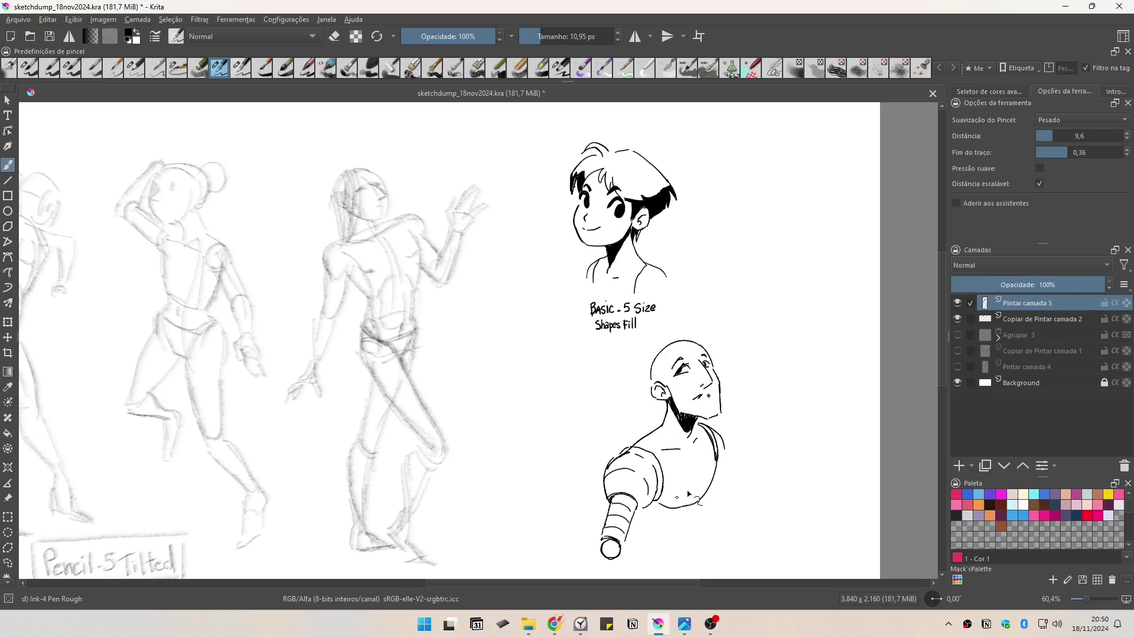
pyautogui.hotkey('ctrl', 'z')
pyautogui.moveTo(716, 452); pyautogui.dragTo(657, 509)
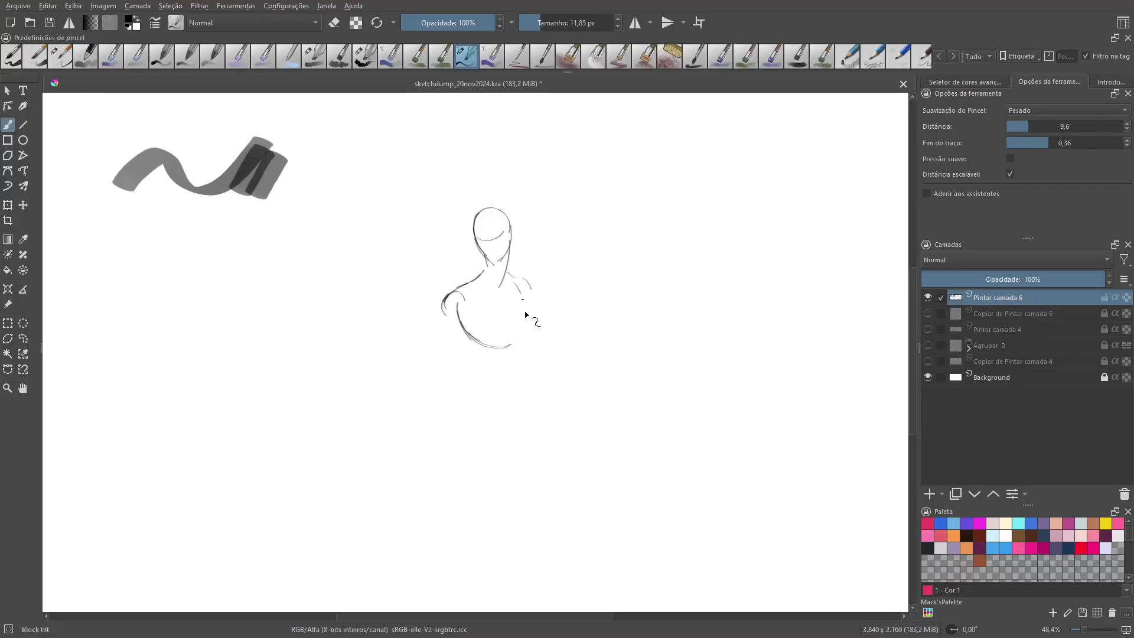
# Ink the sketch's torso, forearm, right shoulder, extended left arm and a waist line.
pyautogui.moveTo(492, 343); pyautogui.dragTo(495, 371)
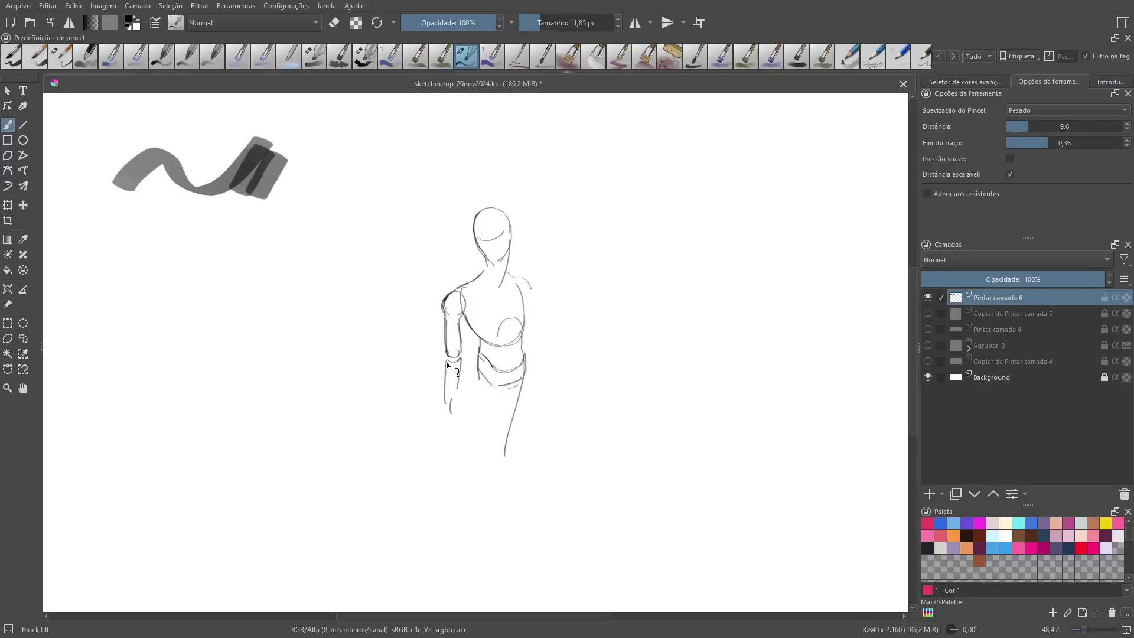
pyautogui.moveTo(456, 363); pyautogui.dragTo(454, 411)
pyautogui.moveTo(526, 284)
pyautogui.mouseDown()
pyautogui.moveTo(534, 327)
pyautogui.moveTo(551, 301)
pyautogui.mouseUp()
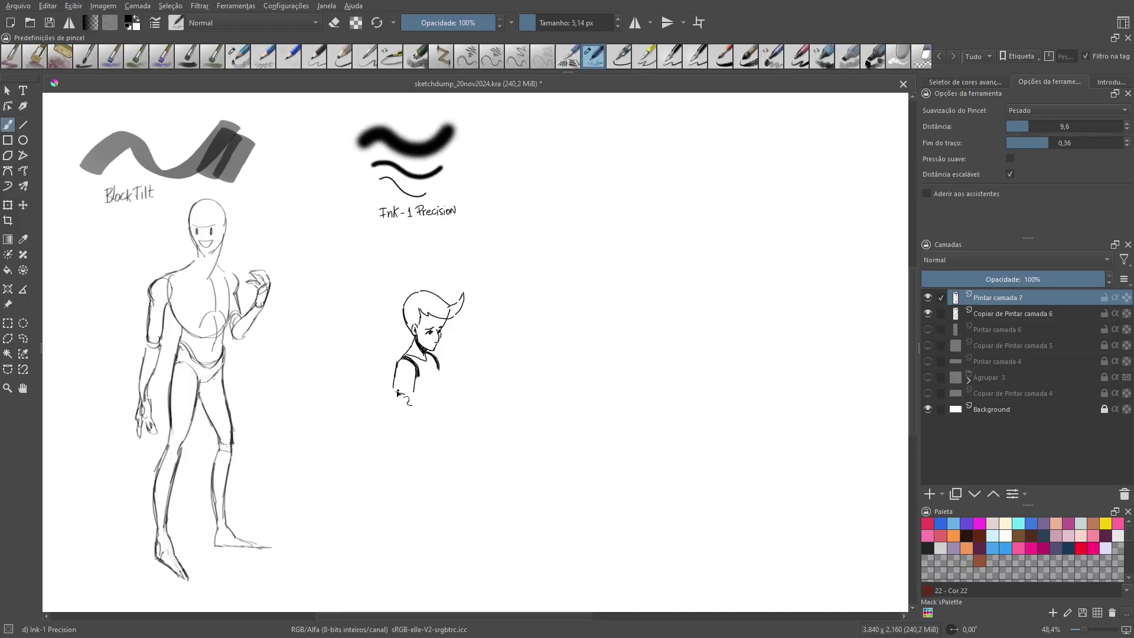
pyautogui.moveTo(395, 398); pyautogui.dragTo(395, 420)
pyautogui.moveTo(407, 397); pyautogui.dragTo(408, 410)
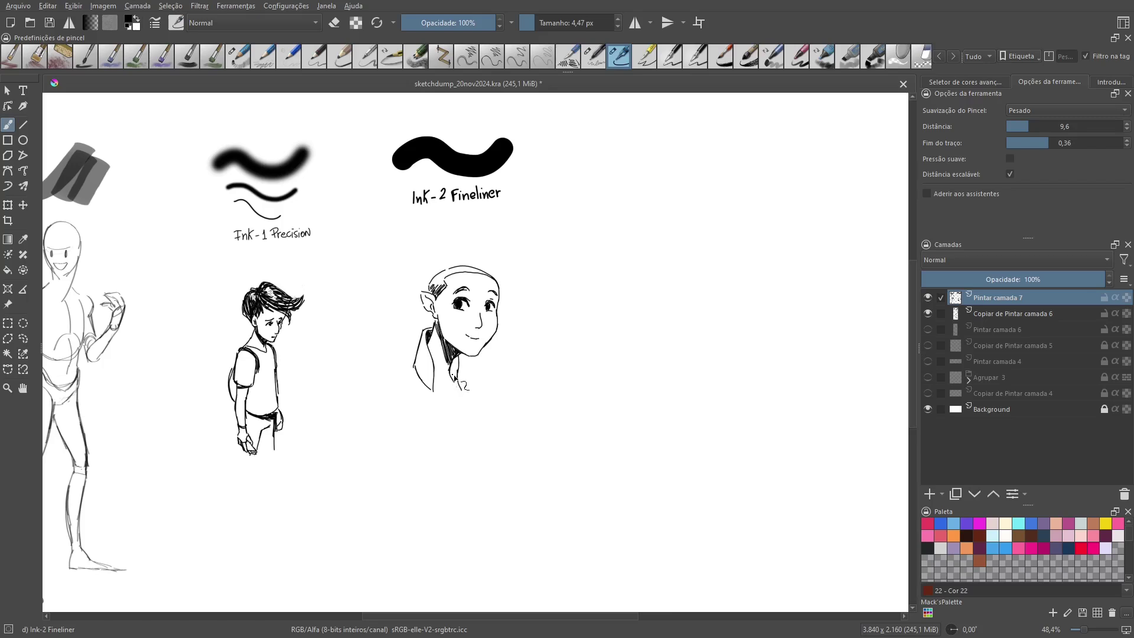
# Ink a V-neck, thicken the arm outline and shade its right edge with screentone dots.
pyautogui.moveTo(434, 387); pyautogui.dragTo(450, 384)
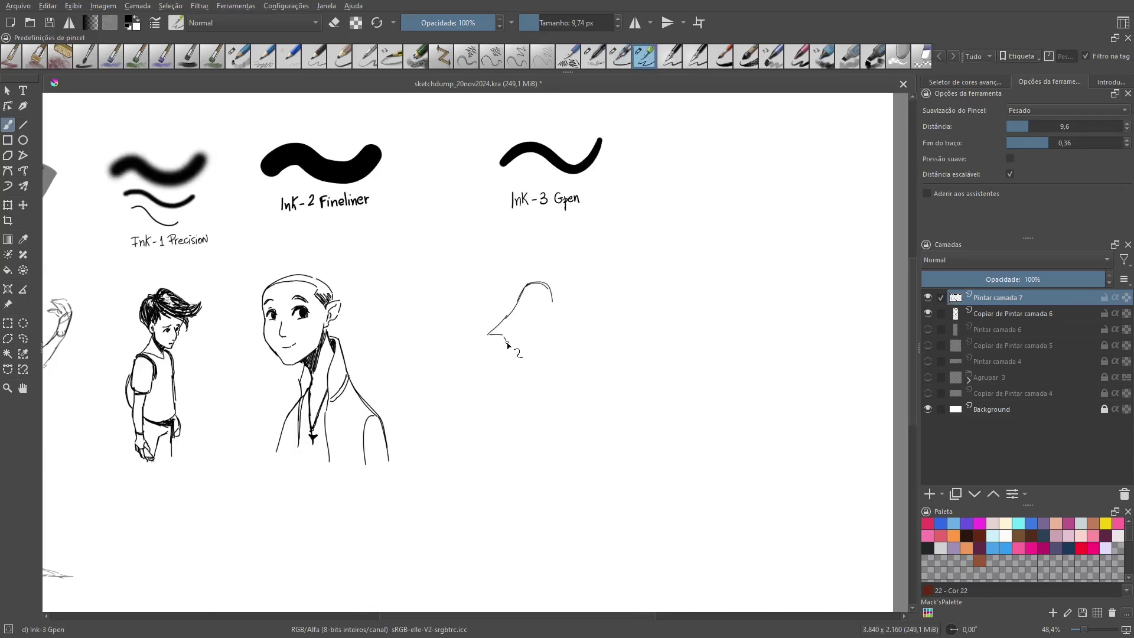
pyautogui.moveTo(542, 310); pyautogui.dragTo(476, 367)
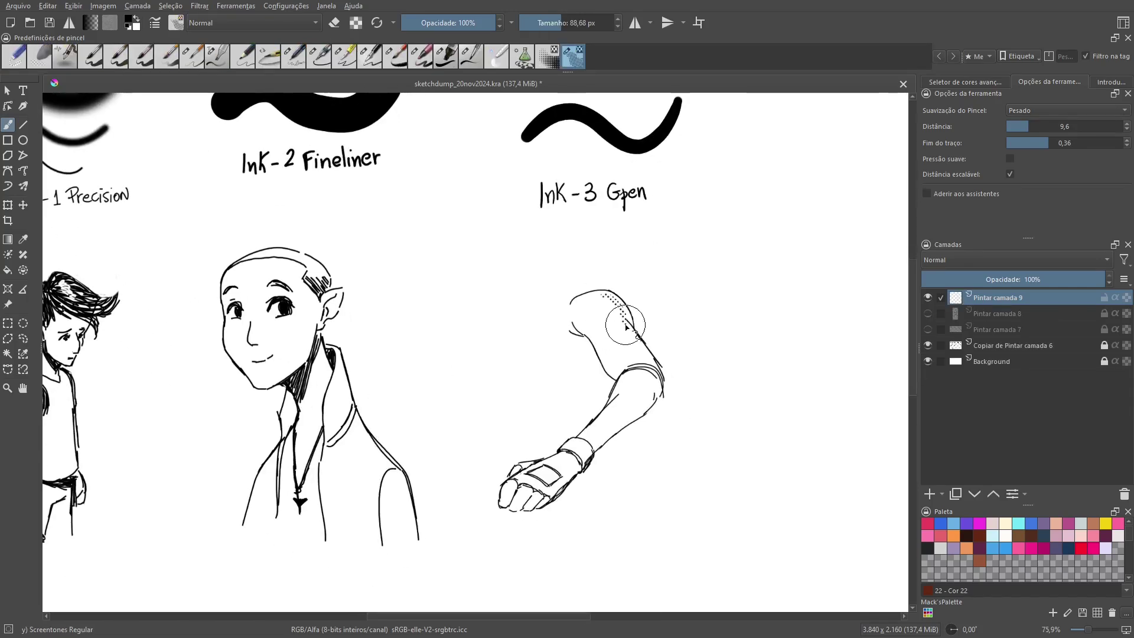
pyautogui.moveTo(602, 295); pyautogui.dragTo(660, 378)
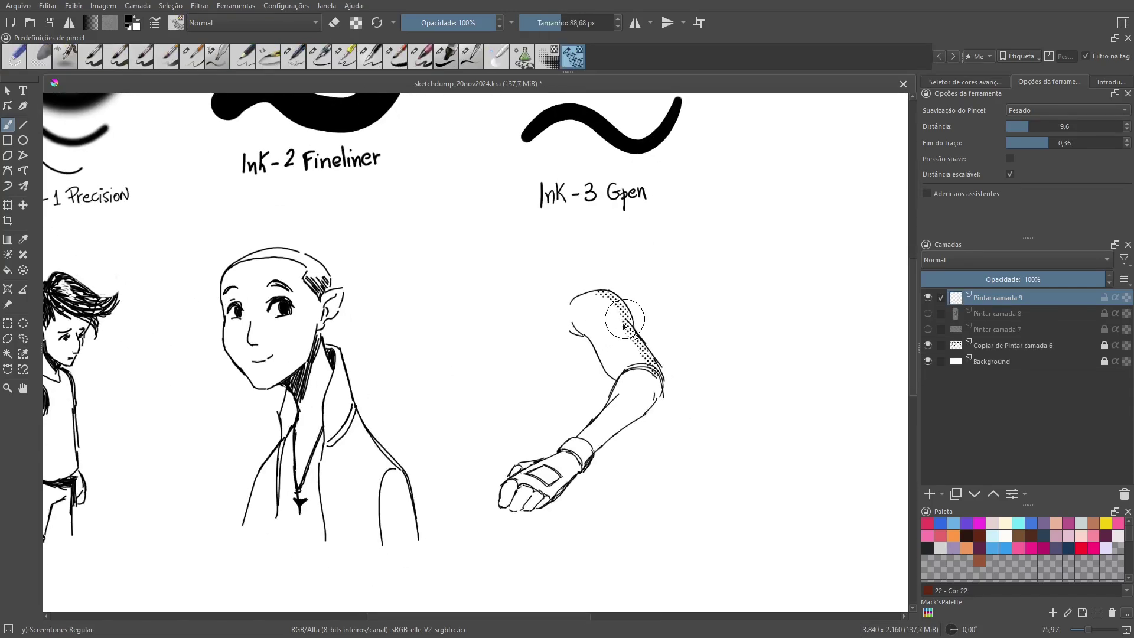
pyautogui.moveTo(602, 295); pyautogui.dragTo(647, 363)
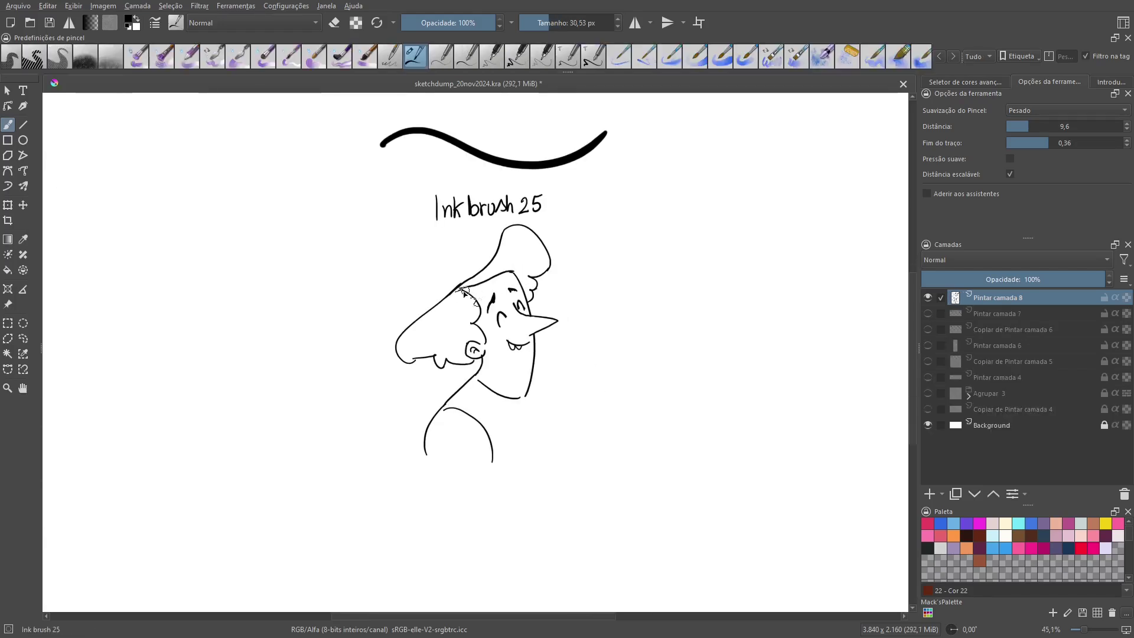
# Fill the hair solid black and rework the neck, tank-top straps, shoulder and chest lines.
pyautogui.moveTo(461, 294)
pyautogui.mouseDown()
pyautogui.moveTo(519, 260)
pyautogui.moveTo(523, 286)
pyautogui.moveTo(552, 278)
pyautogui.mouseUp()
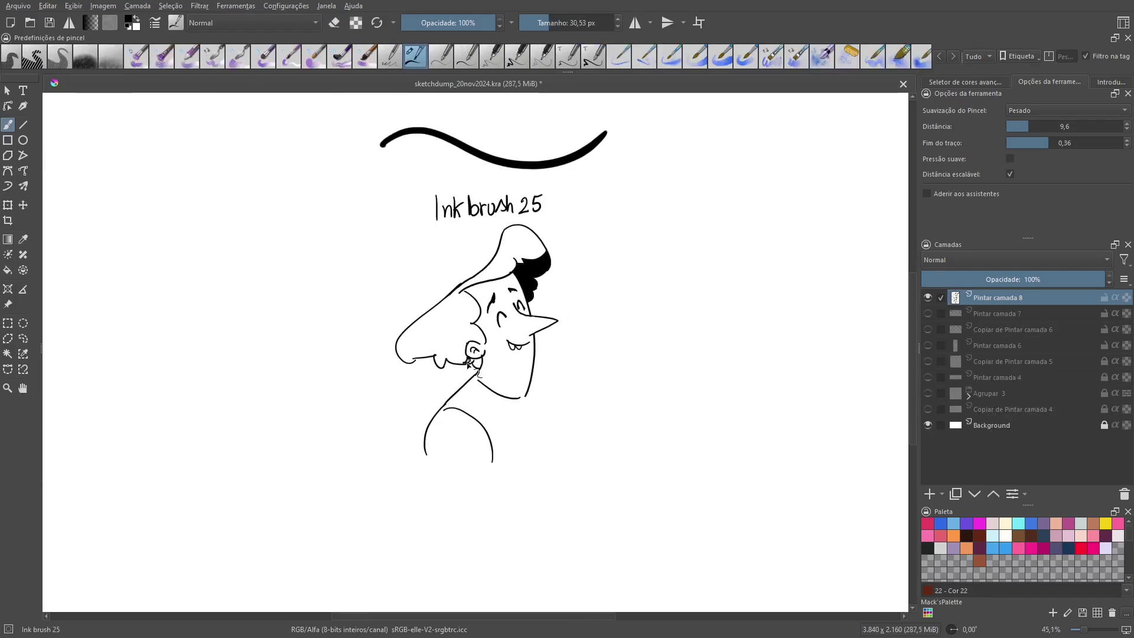
pyautogui.press('e')
pyautogui.moveTo(558, 369)
pyautogui.mouseDown()
pyautogui.moveTo(567, 393)
pyautogui.moveTo(558, 375)
pyautogui.moveTo(579, 381)
pyautogui.mouseUp()
pyautogui.press('e')
pyautogui.press('e')
pyautogui.press('e')
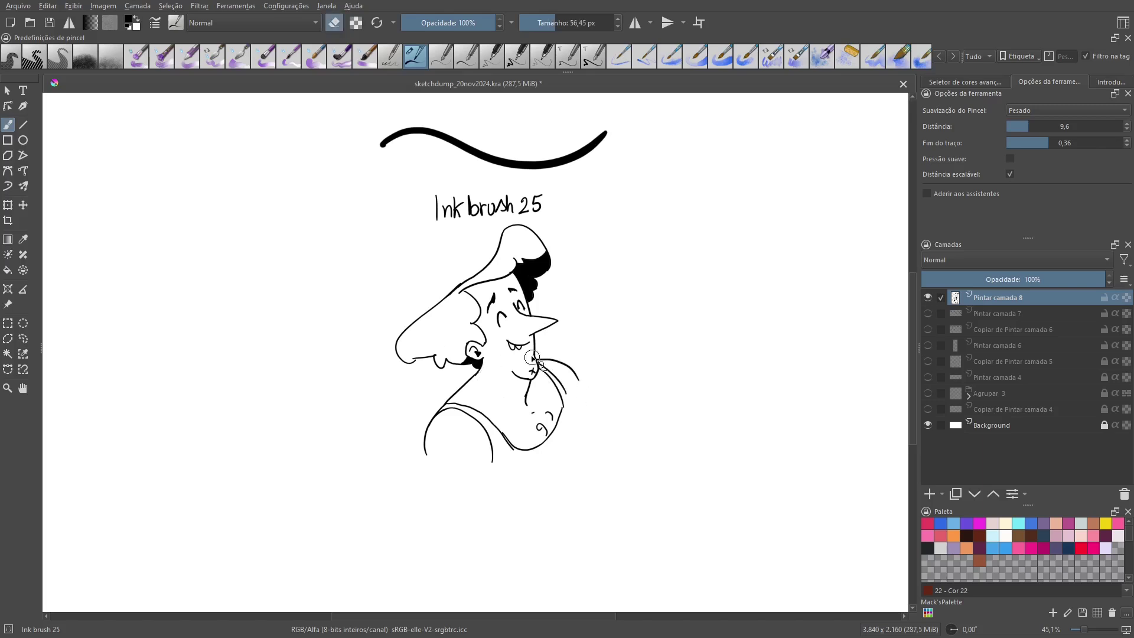
pyautogui.moveTo(425, 455); pyautogui.dragTo(440, 517)
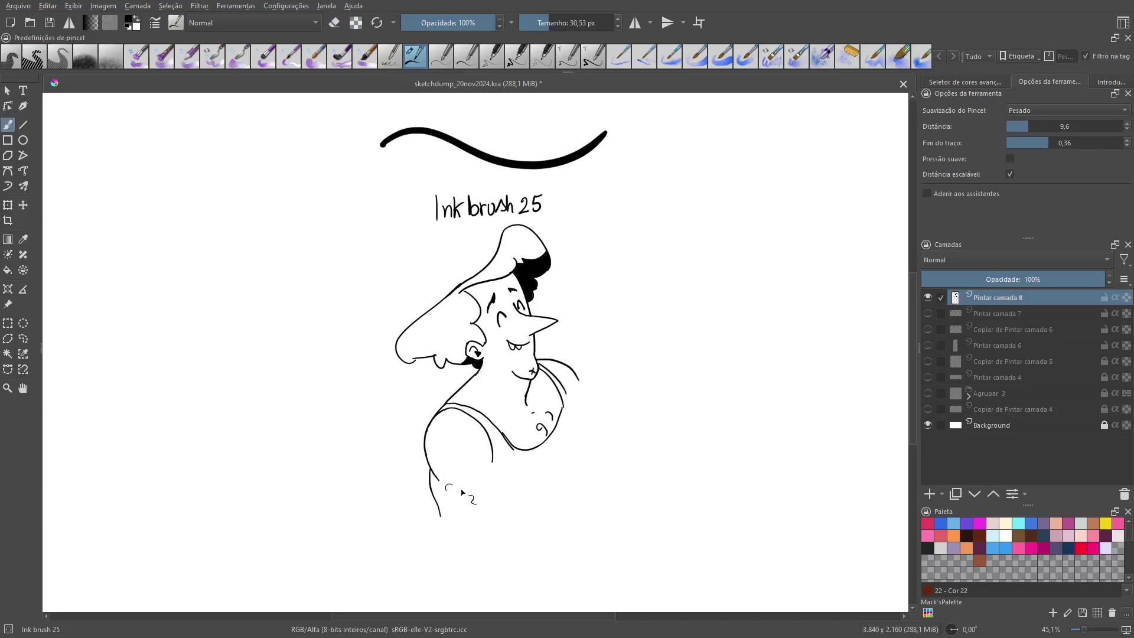
pyautogui.moveTo(492, 452); pyautogui.dragTo(492, 532)
# Draw the smiley tattoo circle on the shoulder while the canvas view is mirrored.
pyautogui.press('m')
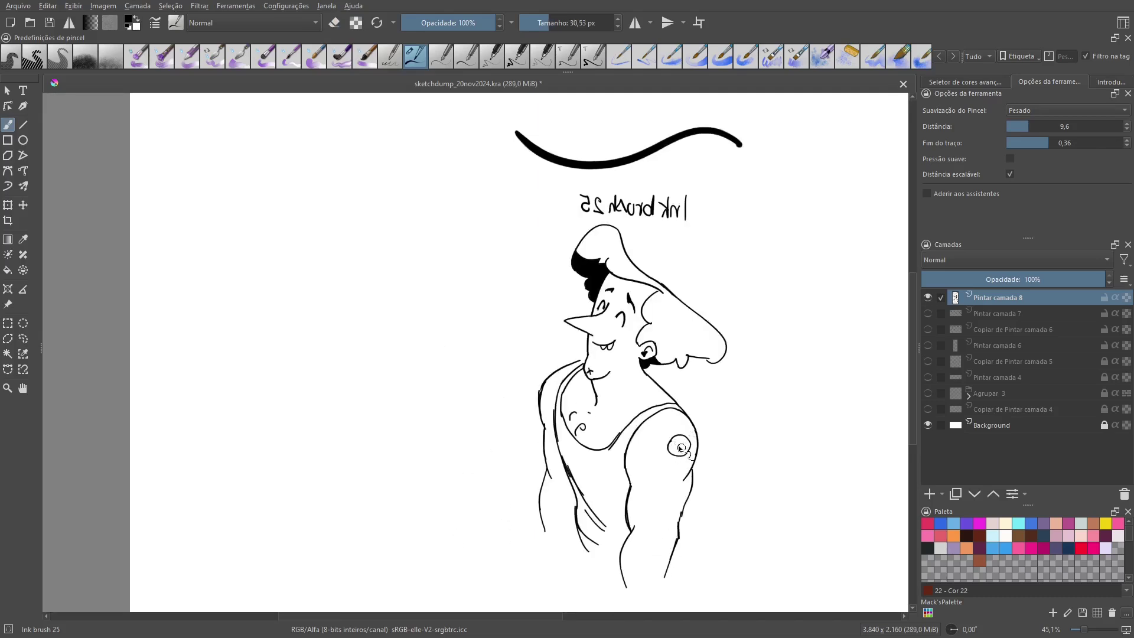
pyautogui.moveTo(685, 447); pyautogui.dragTo(673, 447)
pyautogui.press('m')
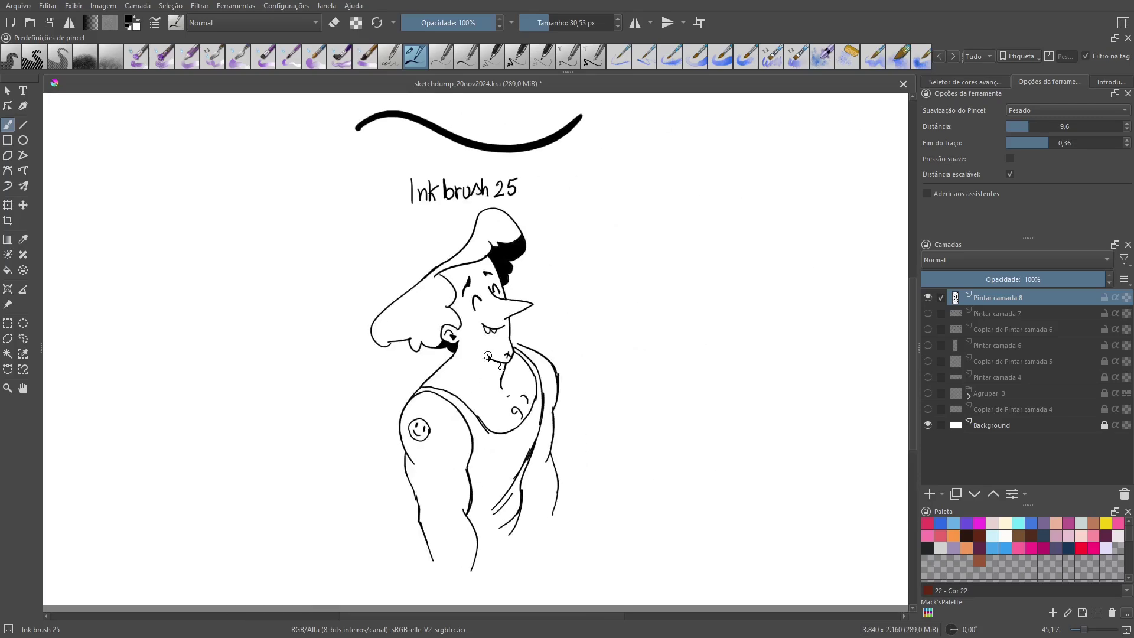